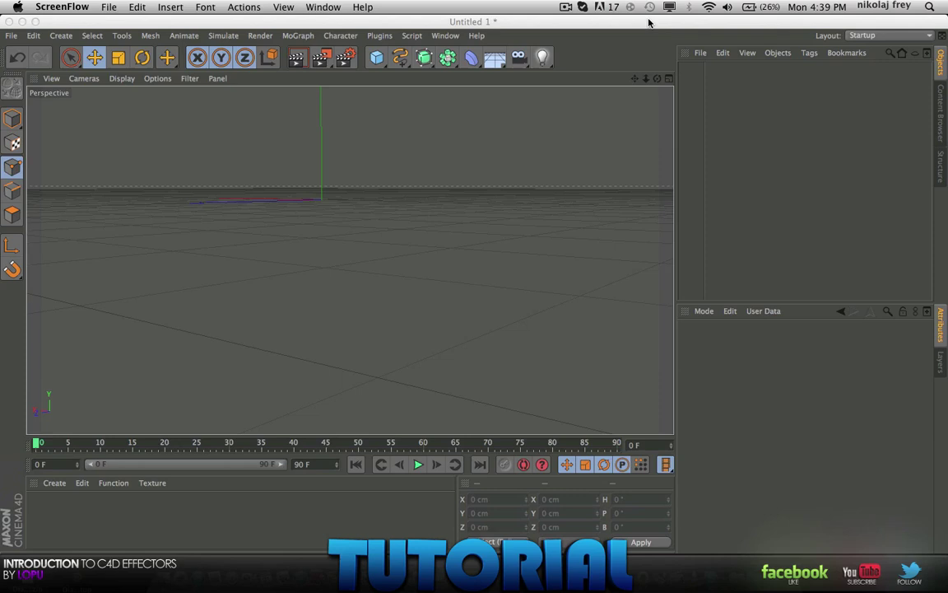
Step: Add an FFD deformer to the empty scene
left_click(649, 23)
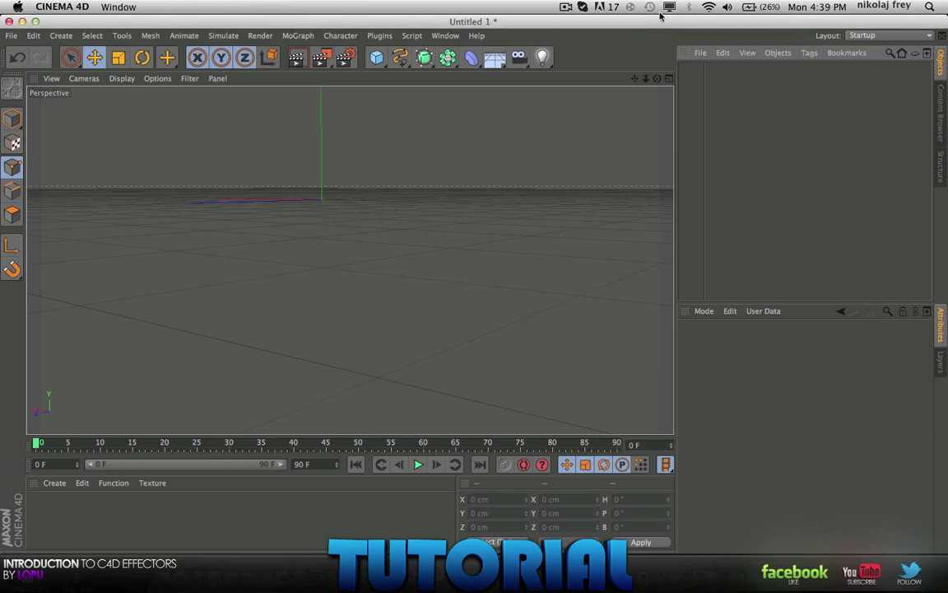
left_click(471, 65)
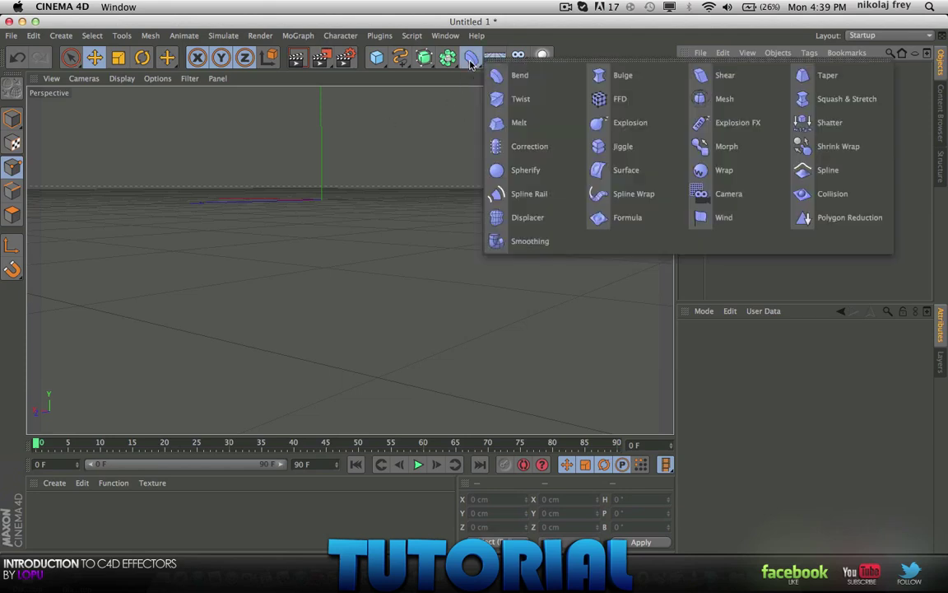
left_click(638, 101)
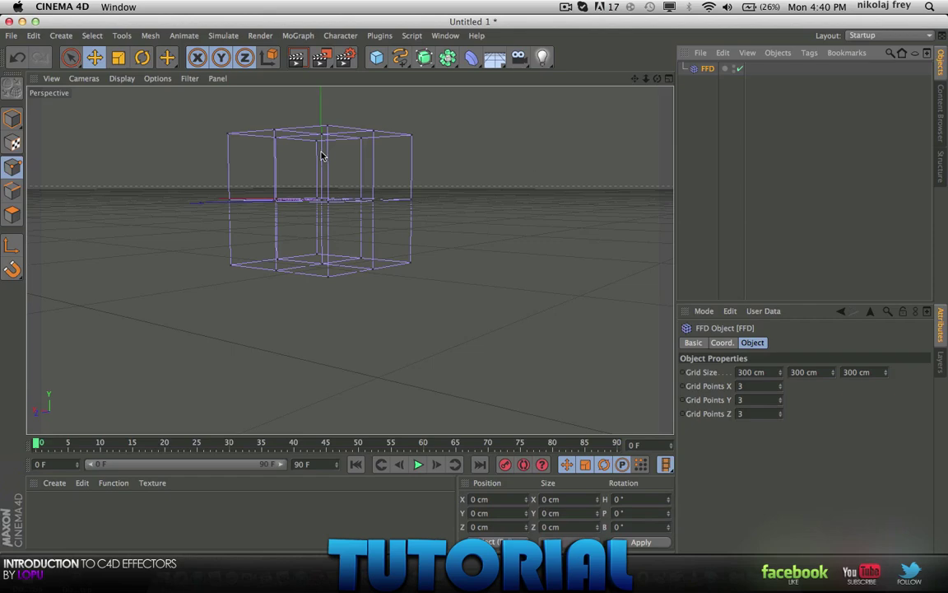
mouse_move(324, 153)
left_mouse_down("alt")
mouse_move(387, 214)
mouse_move(275, 192)
mouse_move(448, 237)
mouse_move(309, 265)
mouse_move(167, 227)
mouse_move(376, 250)
mouse_move(500, 243)
mouse_move(402, 263)
mouse_move(470, 273)
mouse_move(582, 253)
left_mouse_up("alt")
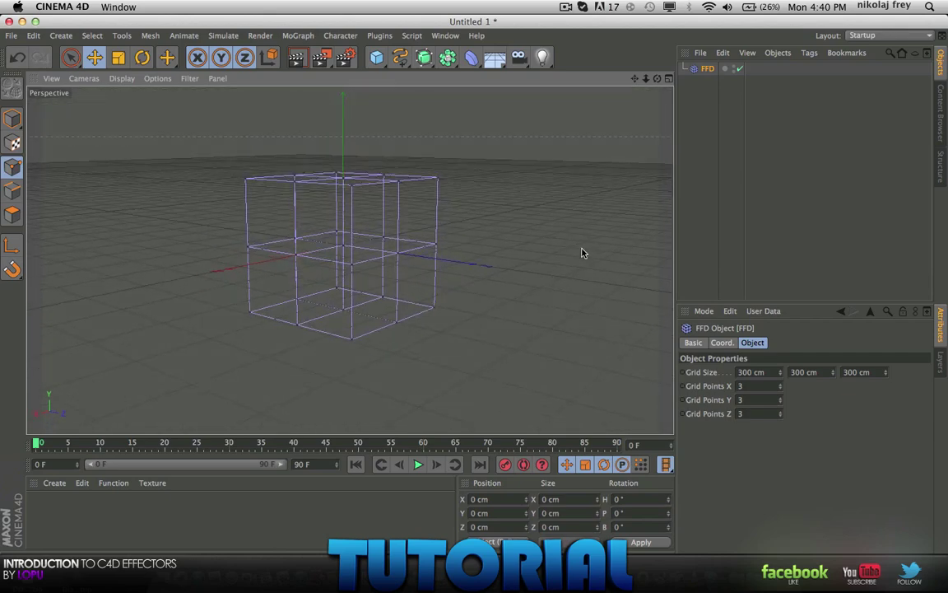
Step: Set the FFD's grid points to 5 in X, Y and Z
left_click(739, 386)
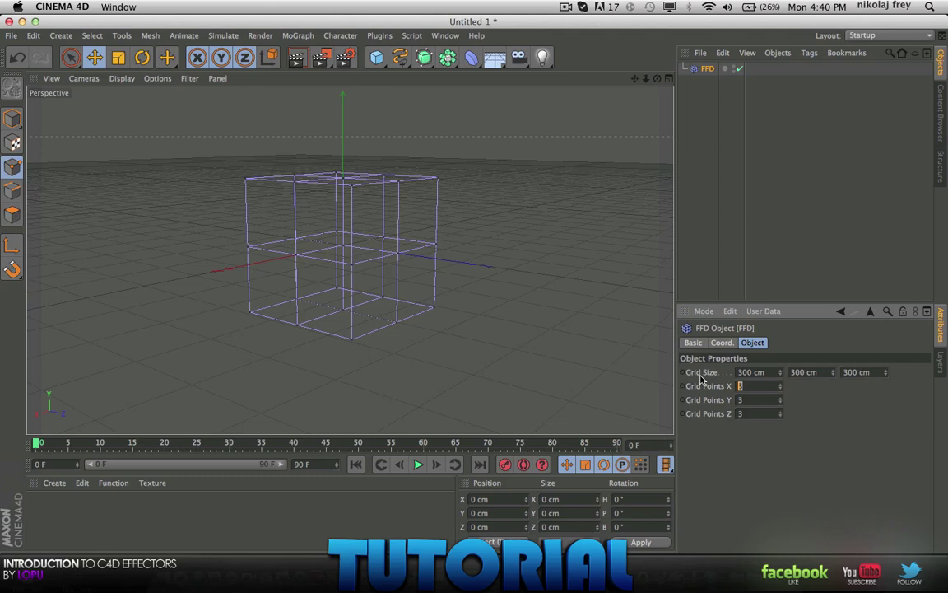
type("5")
key("Tab")
type("5")
key("Tab")
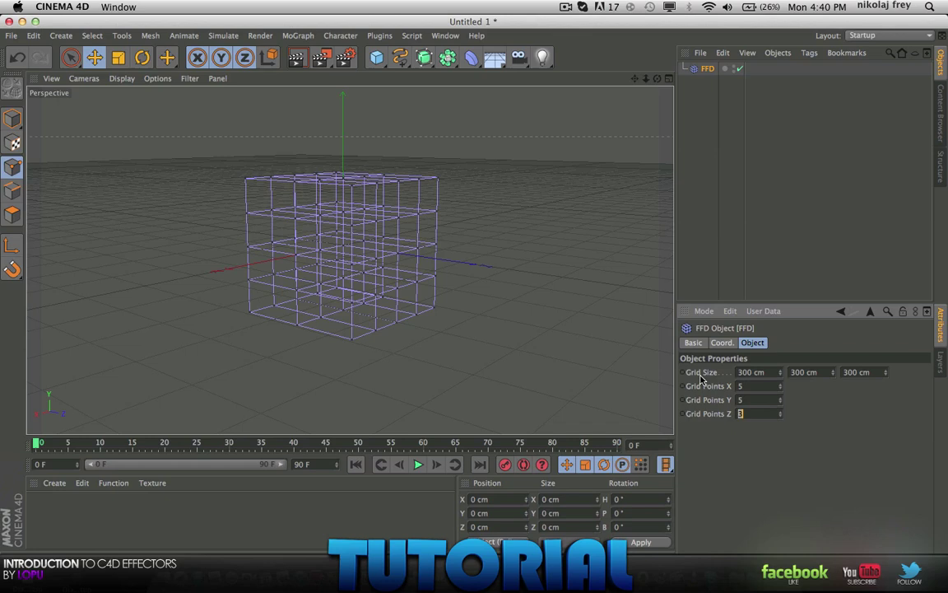
type("5")
key("Return")
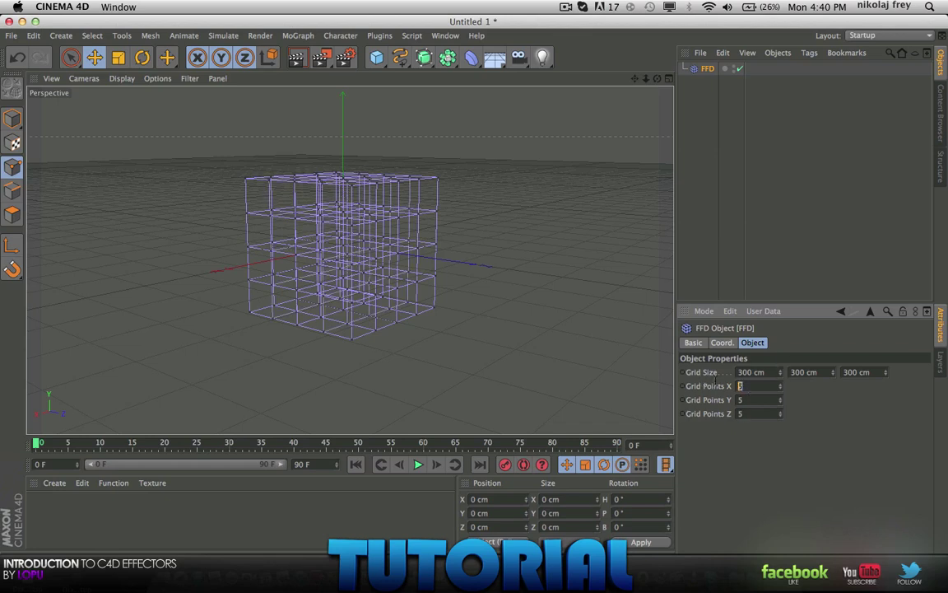
Step: Set the FFD's grid points to 4 in X, Y and Z
type("4")
key("Tab")
type("4")
key("Tab")
type("4")
key("Return")
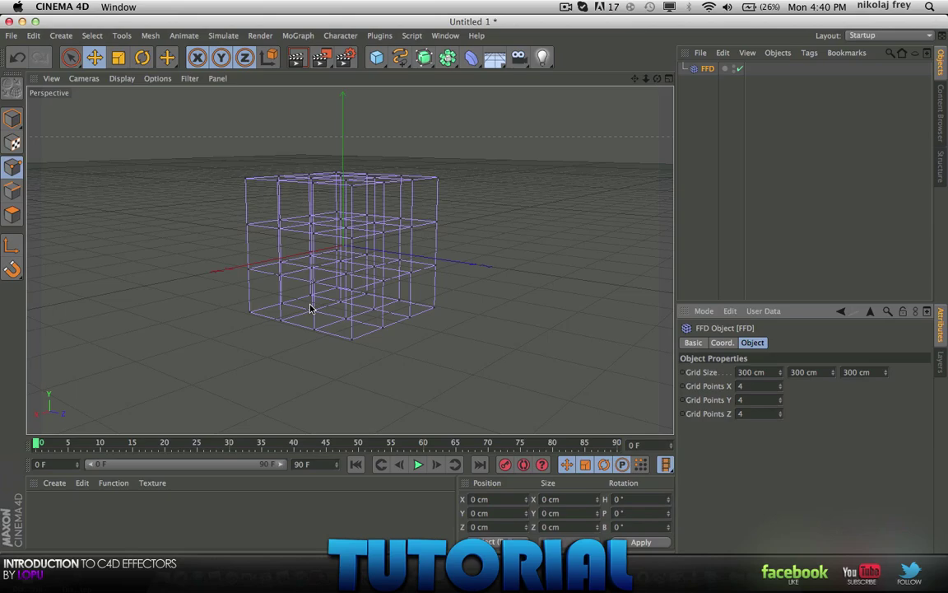
Step: Add a default cube to the scene and make the FFD deformer its child
left_click_drag(311, 308, 448, 327, "alt")
left_click(697, 144)
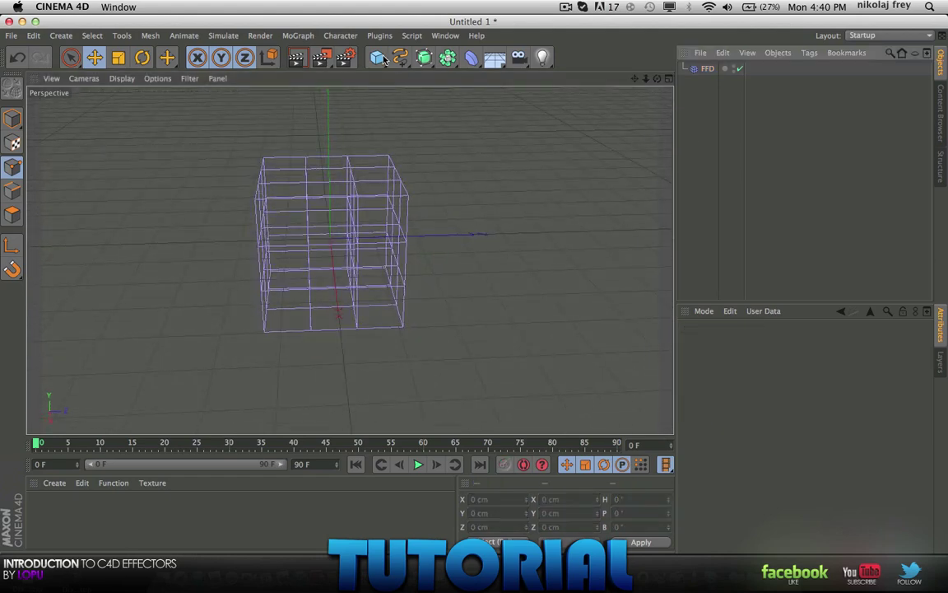
left_click(379, 58)
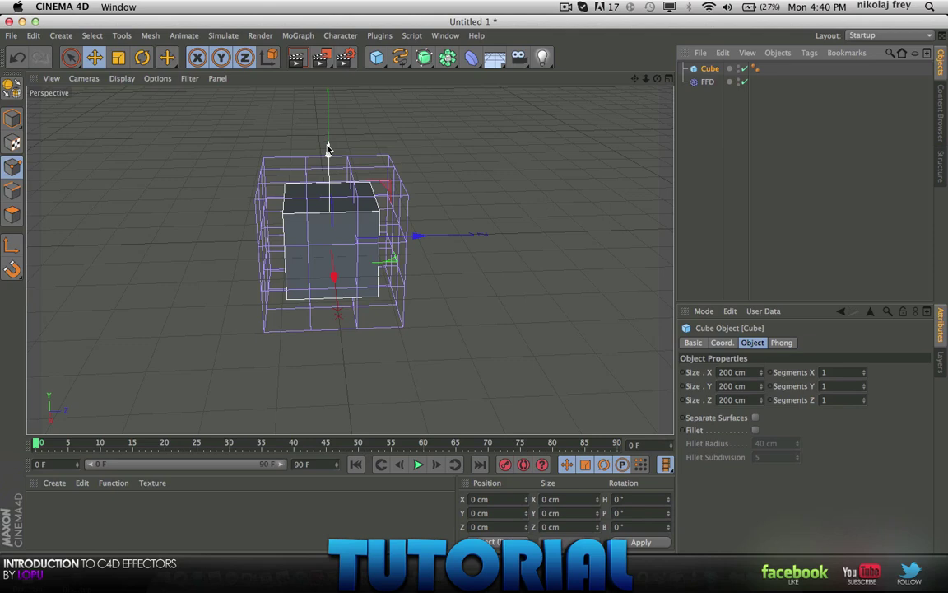
left_click(703, 132)
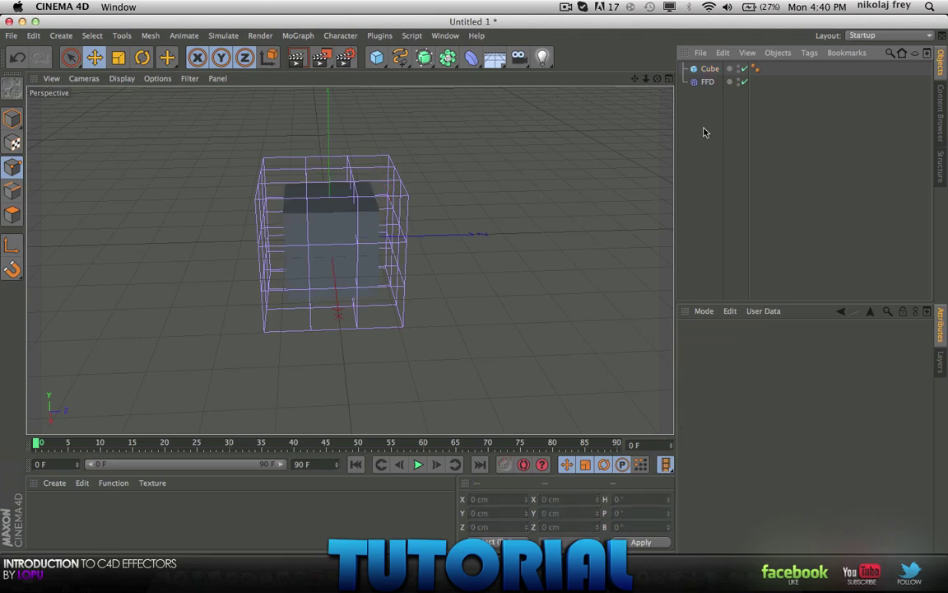
left_click_drag(708, 83, 710, 69)
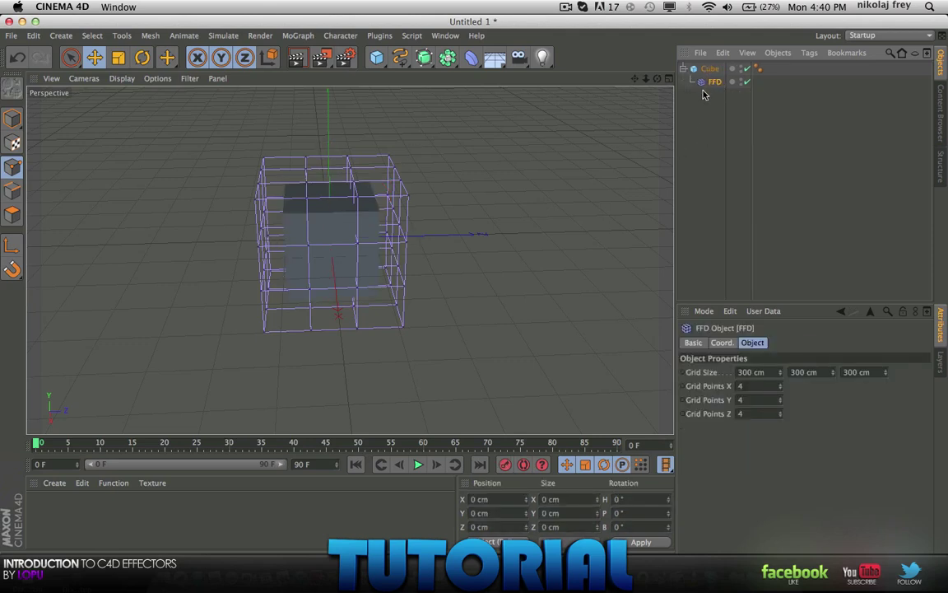
left_click(703, 109)
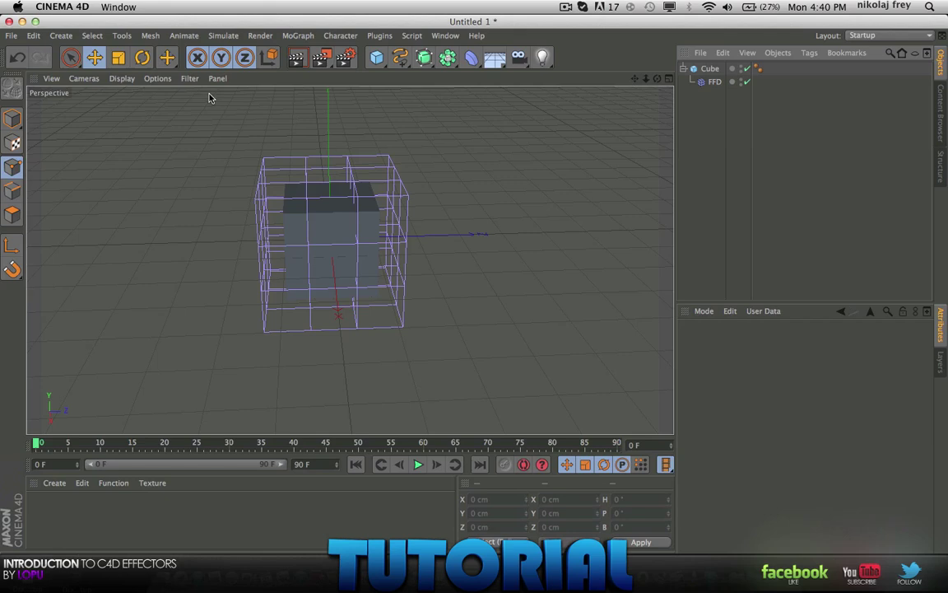
Step: In point mode, pull the FFD control point at X 50, Y 50 on the -Z face outward to about Z -600 cm
left_click(334, 223)
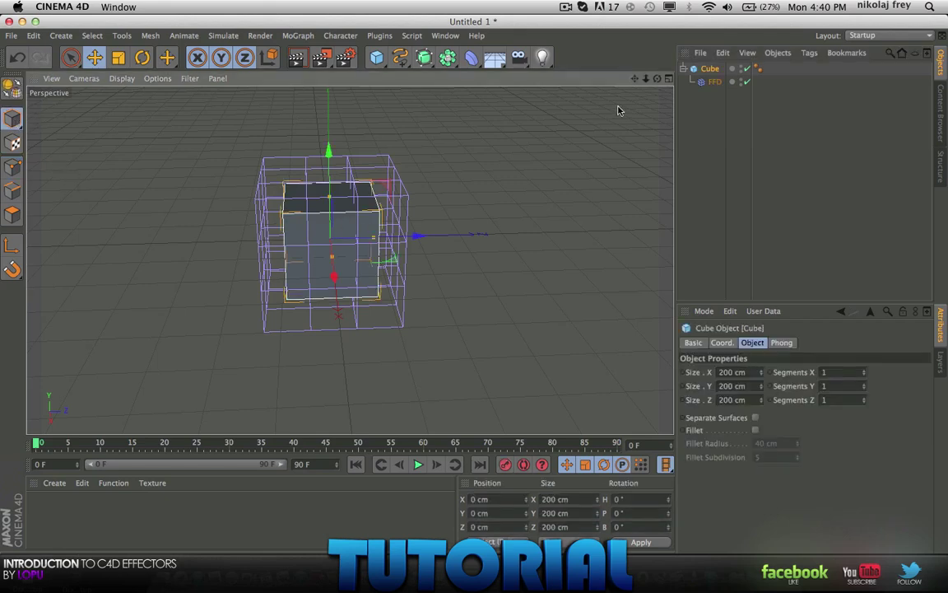
left_click(716, 83)
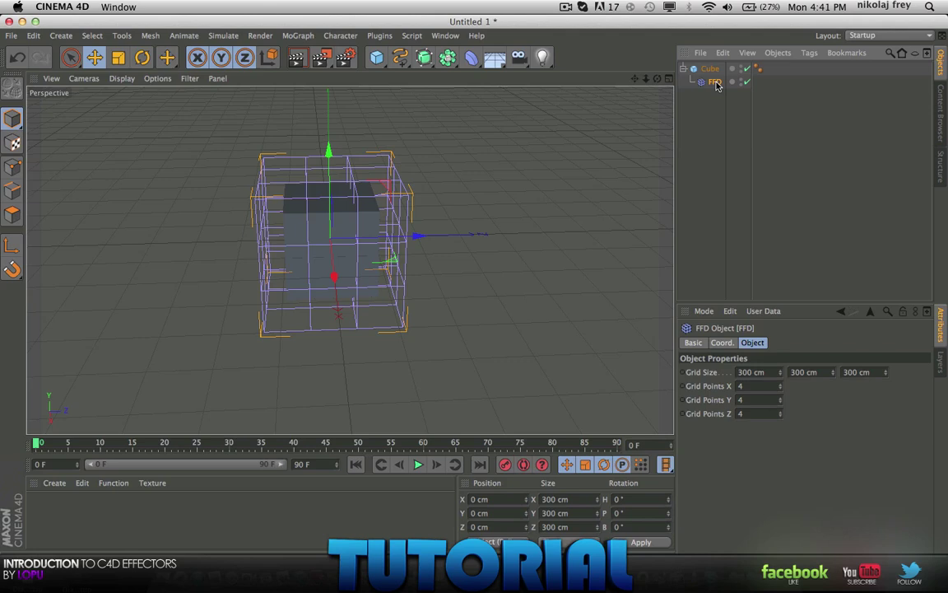
left_click(14, 173)
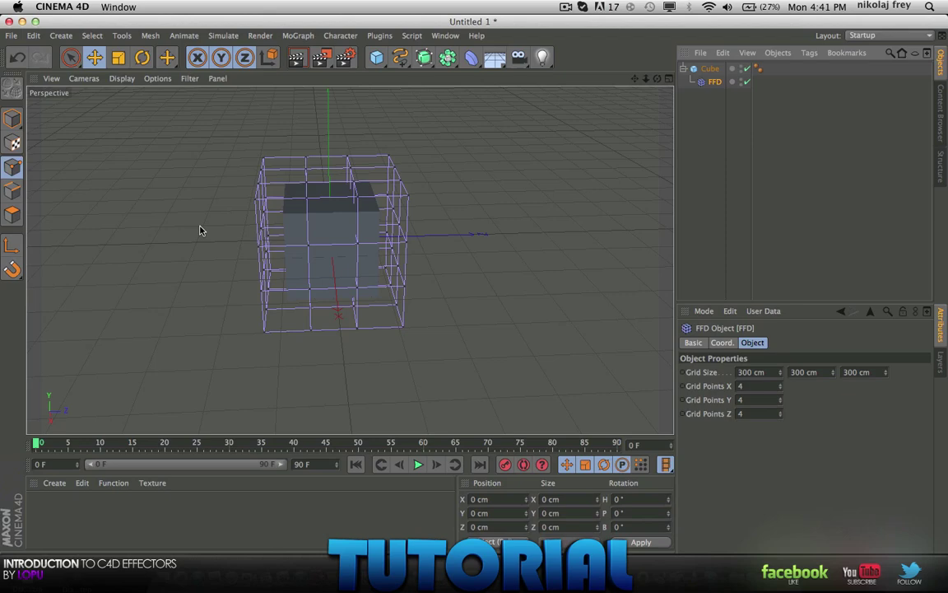
left_click_drag(252, 238, 356, 210, "alt")
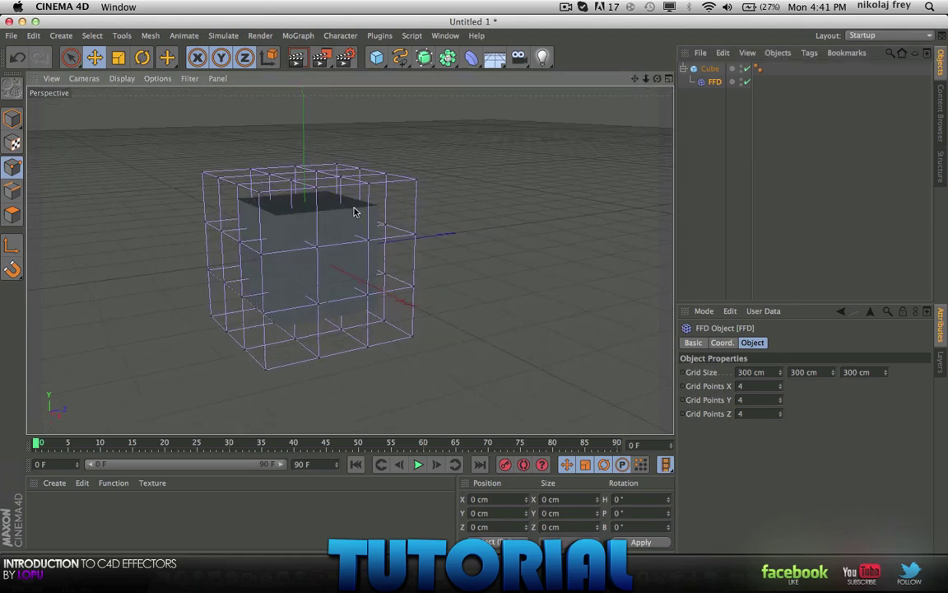
left_click(235, 245)
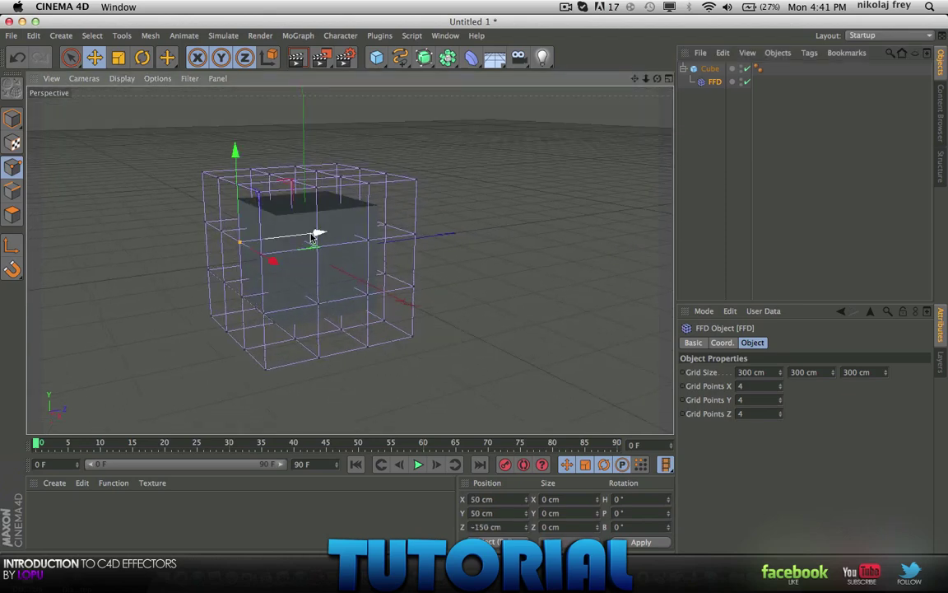
left_click_drag(313, 237, 29, 263)
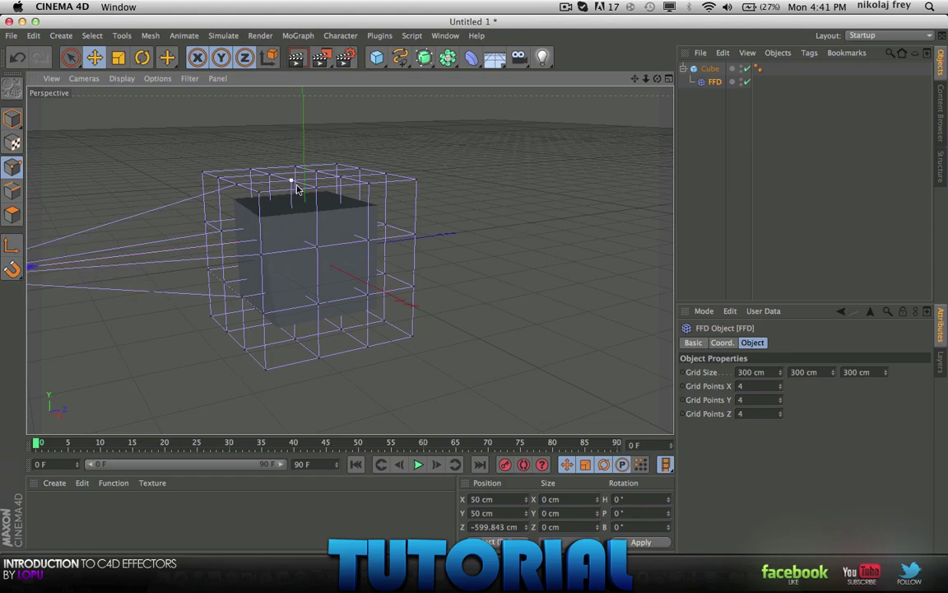
Step: Move a control point on the FFD's top edge to about X 333, Y 181, Z -102 cm
left_click_drag(298, 189, 348, 173, "alt")
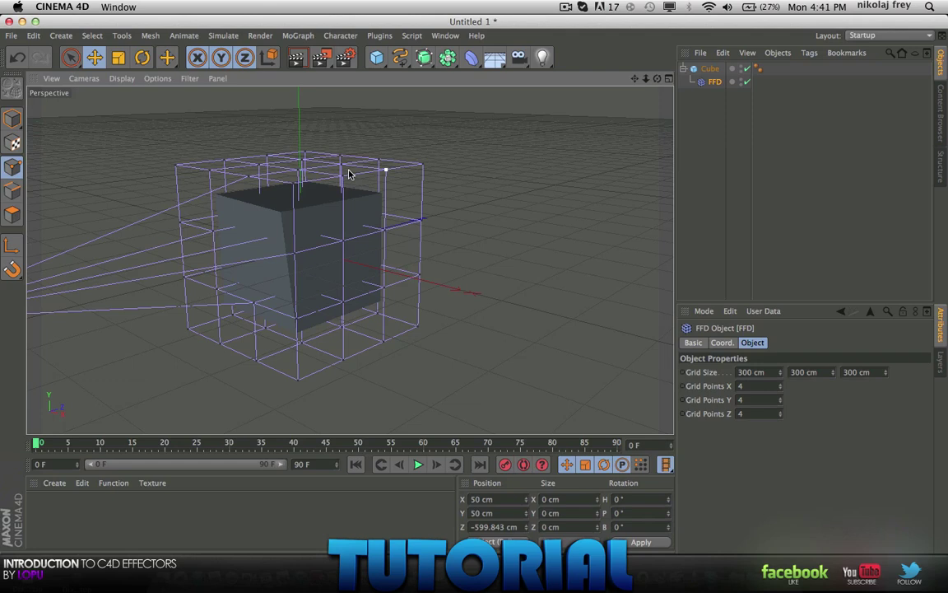
left_click_drag(265, 170, 462, 187)
left_click(294, 183)
Step: Pull a Y 50 cm control point on the FFD's -X face outward to about X -747, Z 115 cm
left_click_drag(279, 257, 496, 259, "alt")
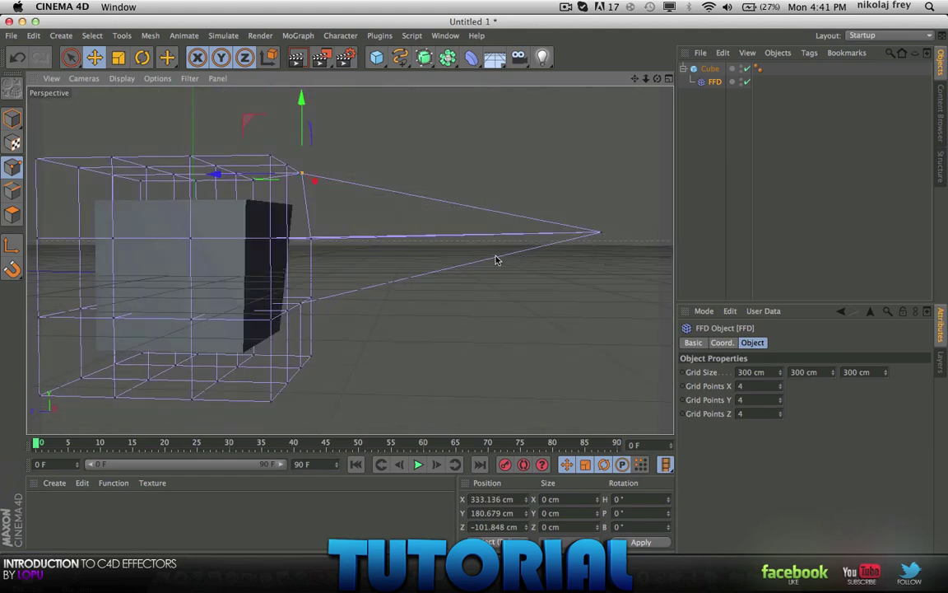
left_click(190, 238)
left_click_drag(157, 241, 210, 350)
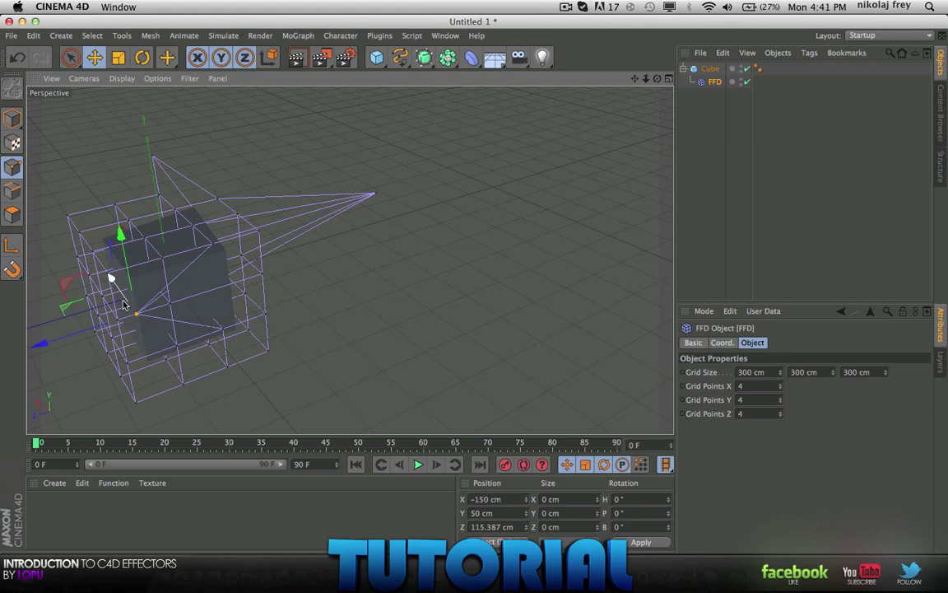
left_click_drag(113, 277, 389, 423)
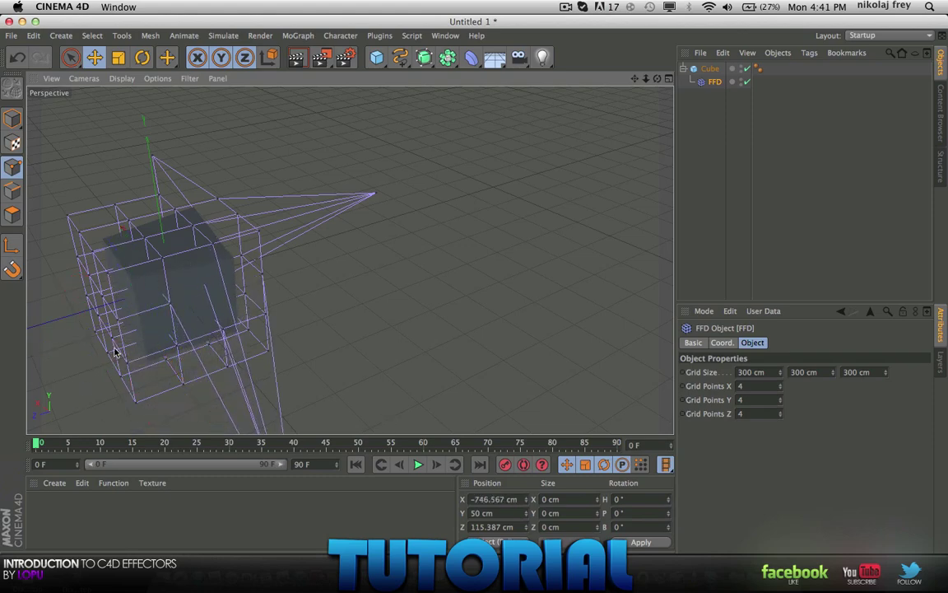
Step: Move the FFD's upper corner point at X, Y and Z 150 cm to about X 23, Y 366, Z 402 cm
left_click_drag(116, 349, 360, 312, "alt")
left_click(337, 233)
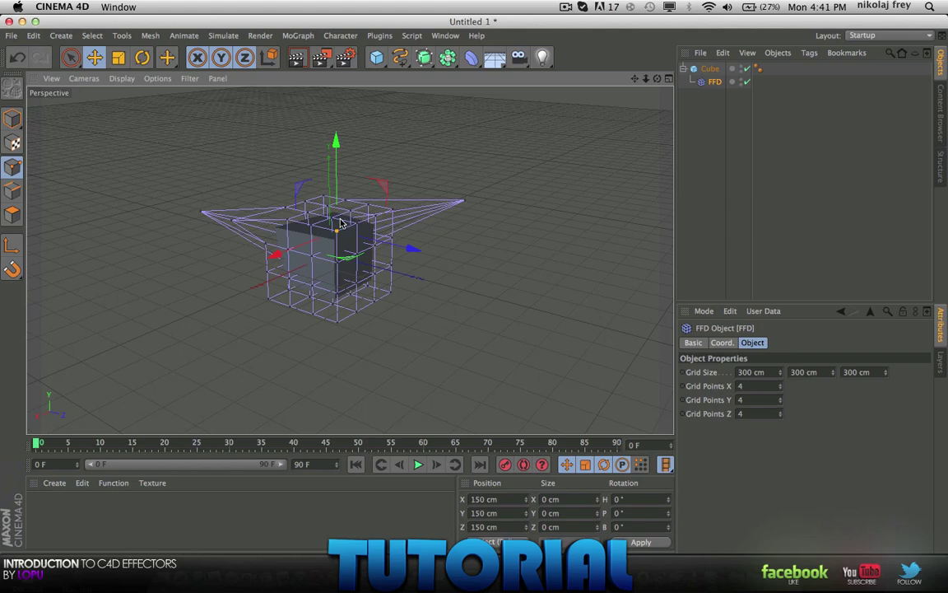
left_click_drag(338, 219, 429, 276)
scroll(336, 212, "up", 6)
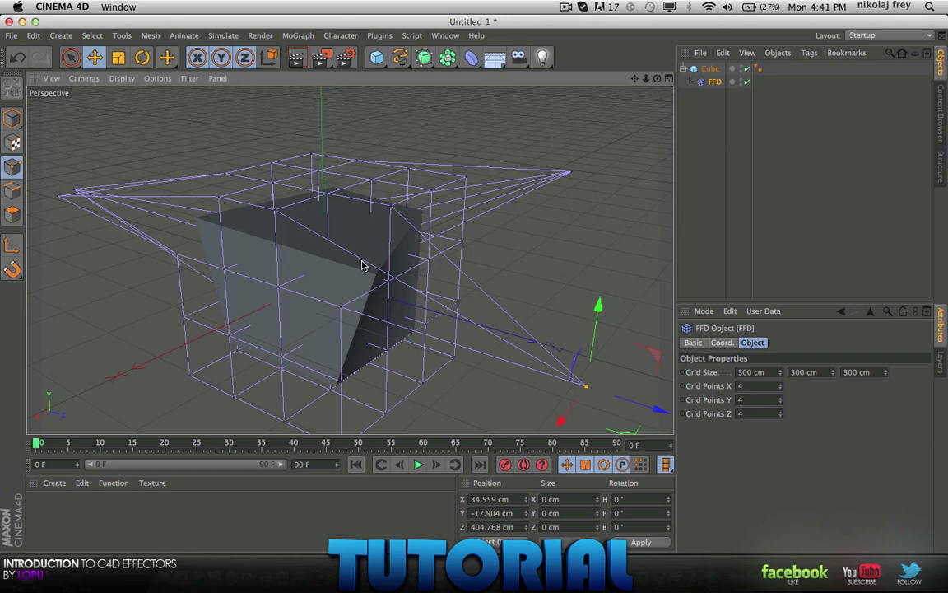
left_click_drag(368, 256, 535, 10, "alt")
left_click_drag(436, 364, 107, 301, "alt")
left_click_drag(409, 298, 412, 201, "alt")
scroll(411, 199, "down", 4)
scroll(476, 295, "down", 2)
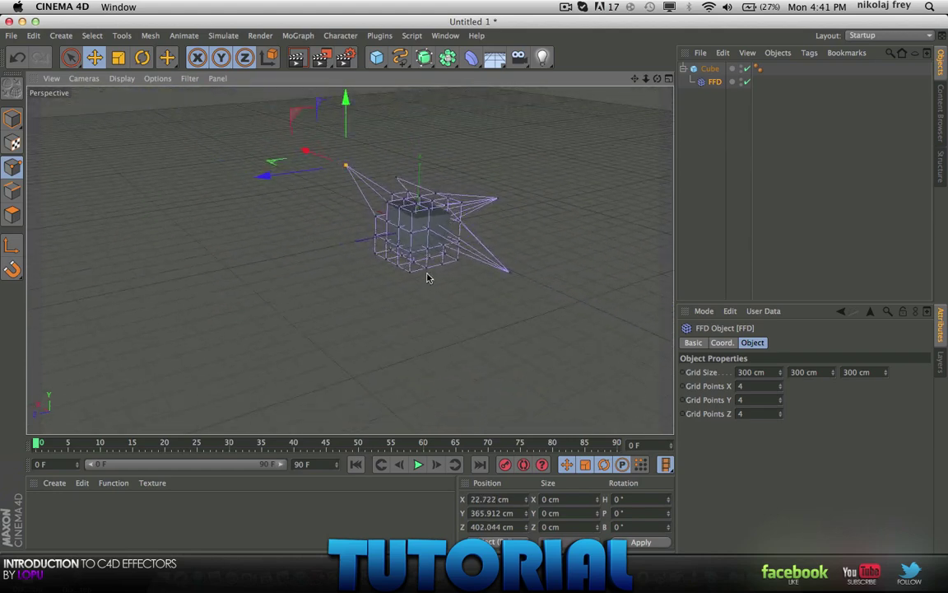
Step: Set the cube's segments to 4 in X, Y and Z
scroll(421, 213, "up", 2)
left_click(708, 69)
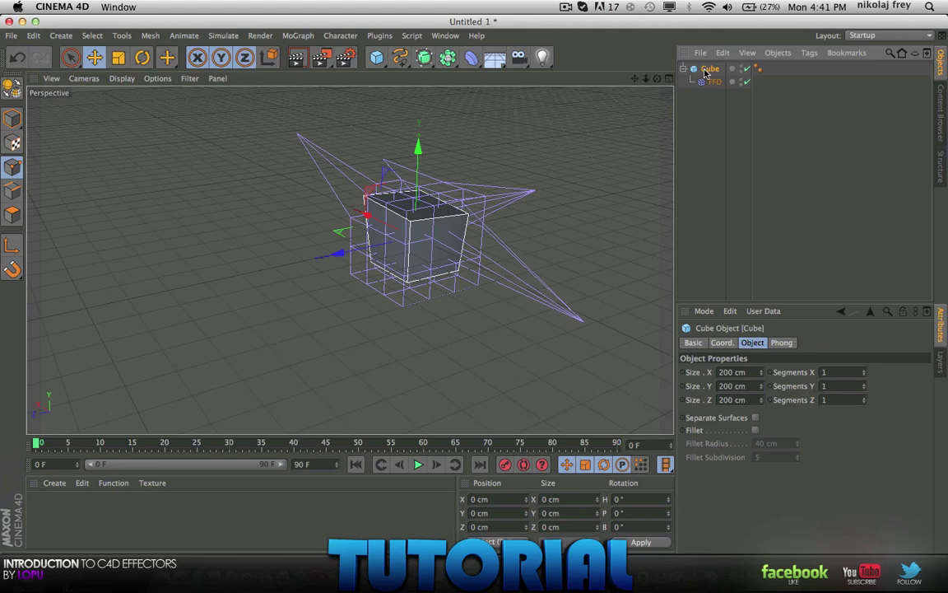
left_click(825, 372)
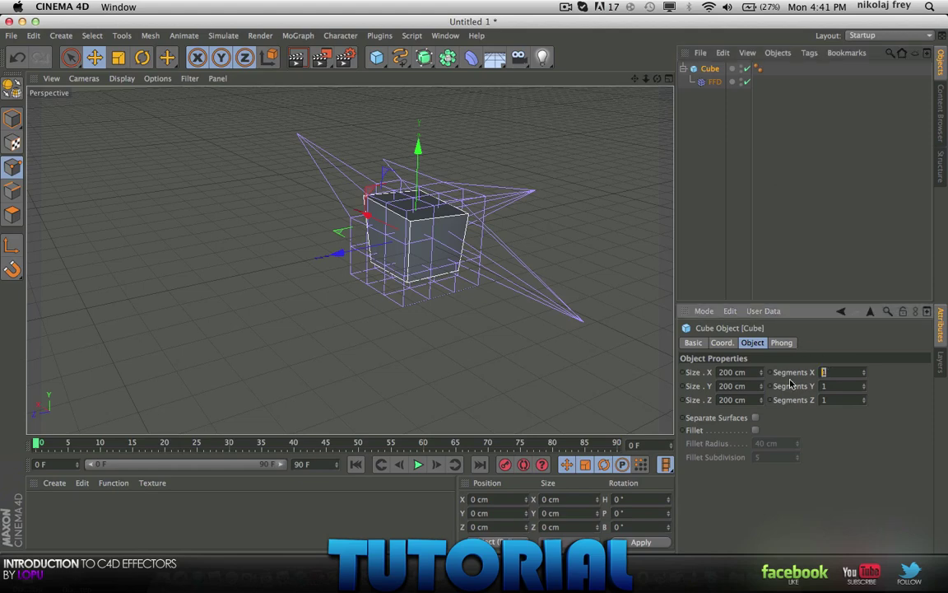
type("4")
key("Tab")
type("4")
key("Tab")
type("4")
key("Return")
scroll(482, 227, "up", 6)
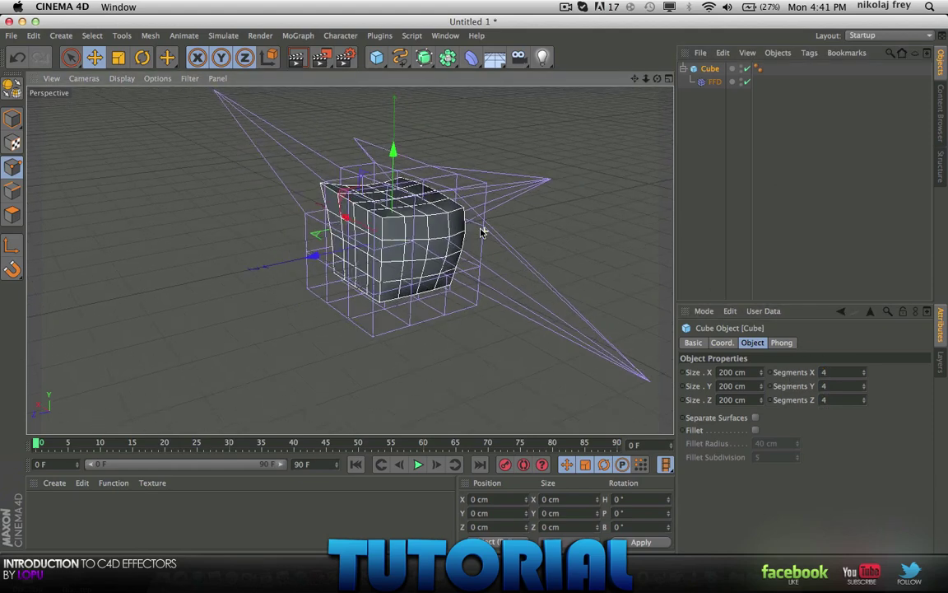
Step: Increase the cube's X and Y segments to 50 for a smoother deformation
left_click(714, 81)
scroll(351, 256, "up", 5)
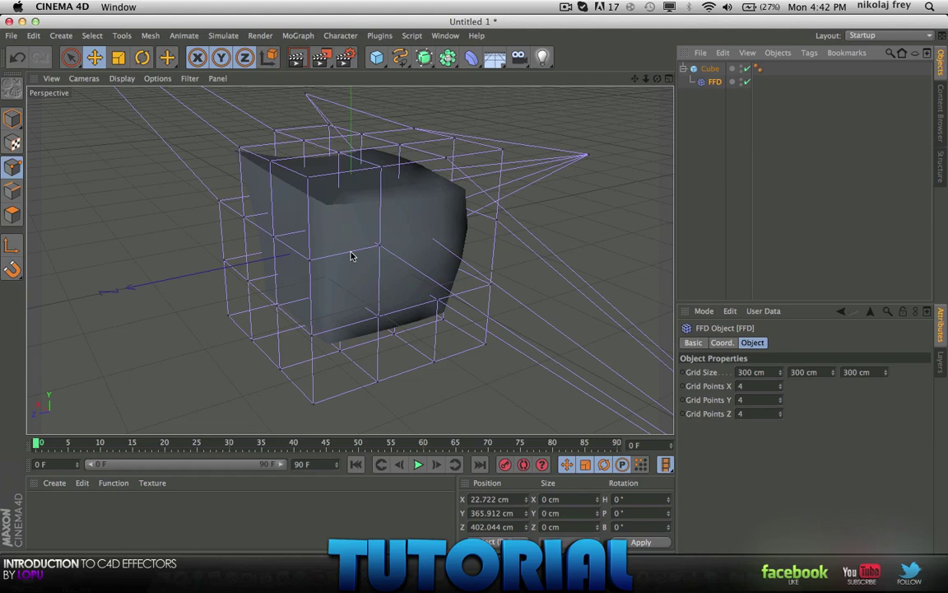
left_click(711, 70)
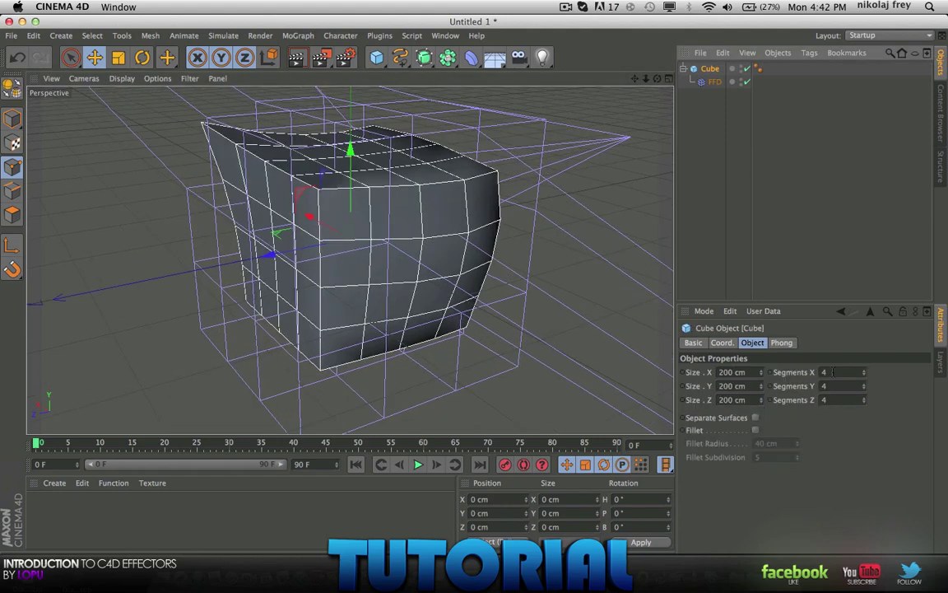
type("50")
key("Tab")
type("50")
key("Tab")
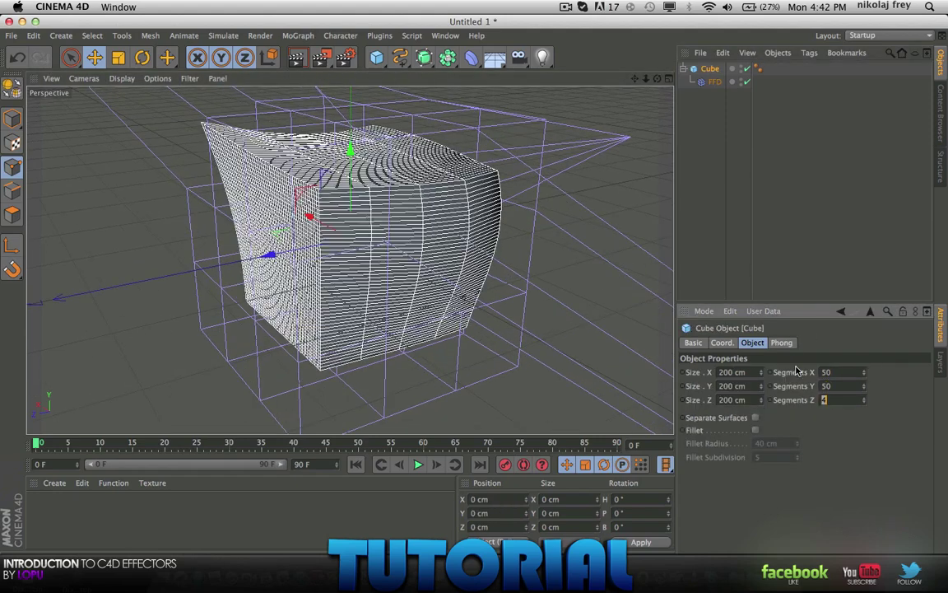
key("Return")
Step: Select the FFD and examine the deformed cube and its pulled-out control points from several angles
left_click(715, 83)
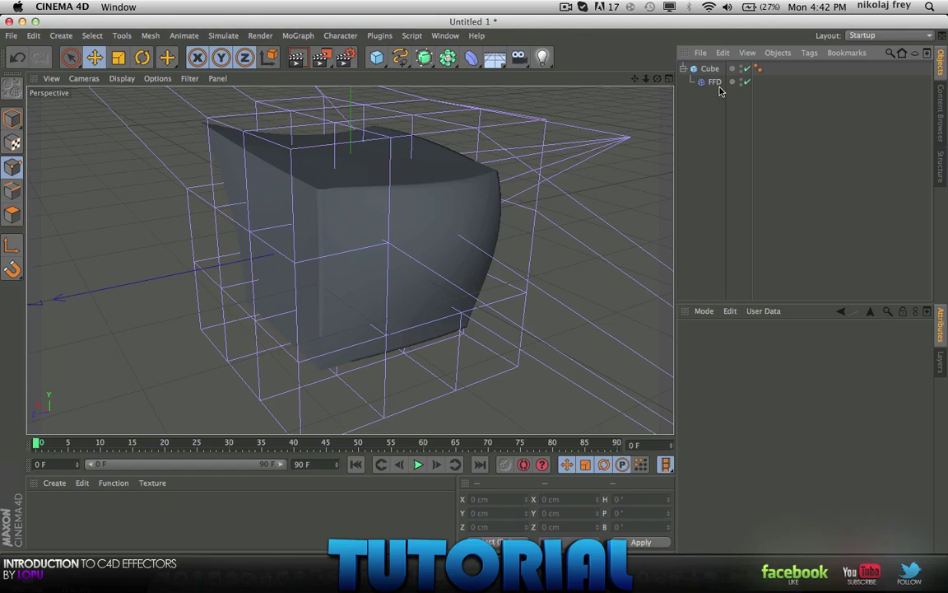
left_click_drag(424, 260, 321, 284, "alt")
left_click_drag(440, 302, 497, 285, "alt")
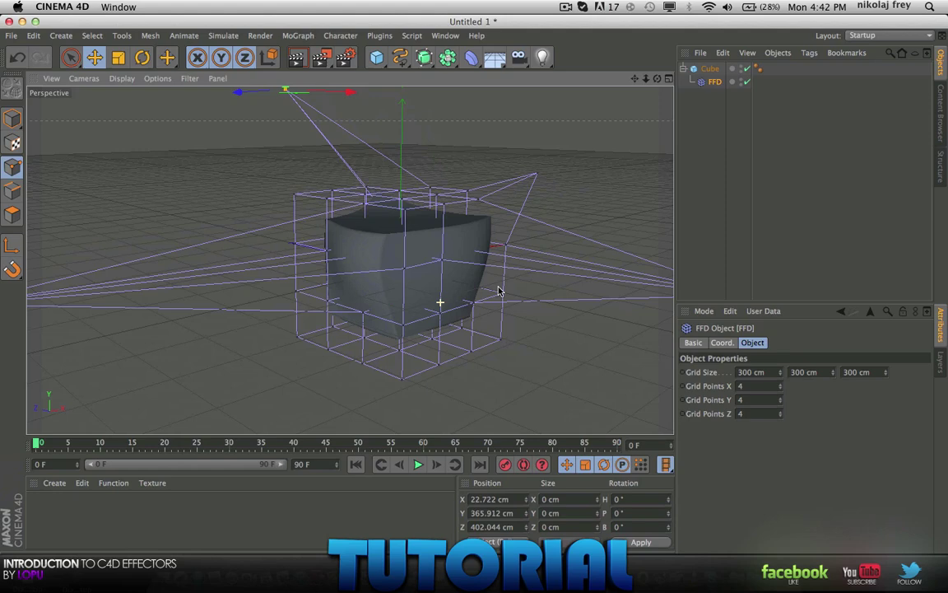
right_click_drag(324, 198, 322, 205, "alt")
scroll(322, 207, "down", 1)
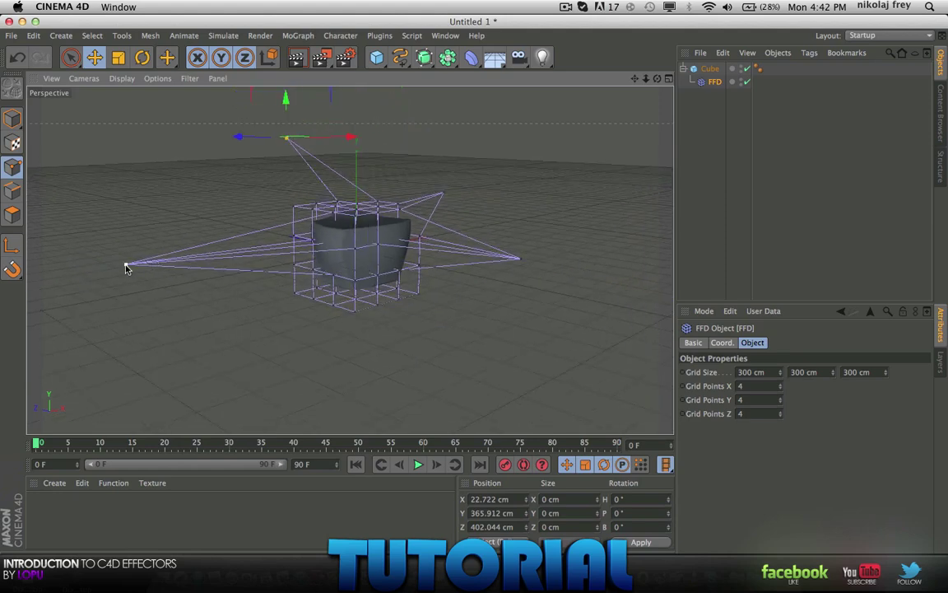
Step: Move the FFD point pulled far out along negative X to about X -285, Y 449, Z 115 cm
left_click(126, 264)
left_click_drag(186, 262, 326, 247)
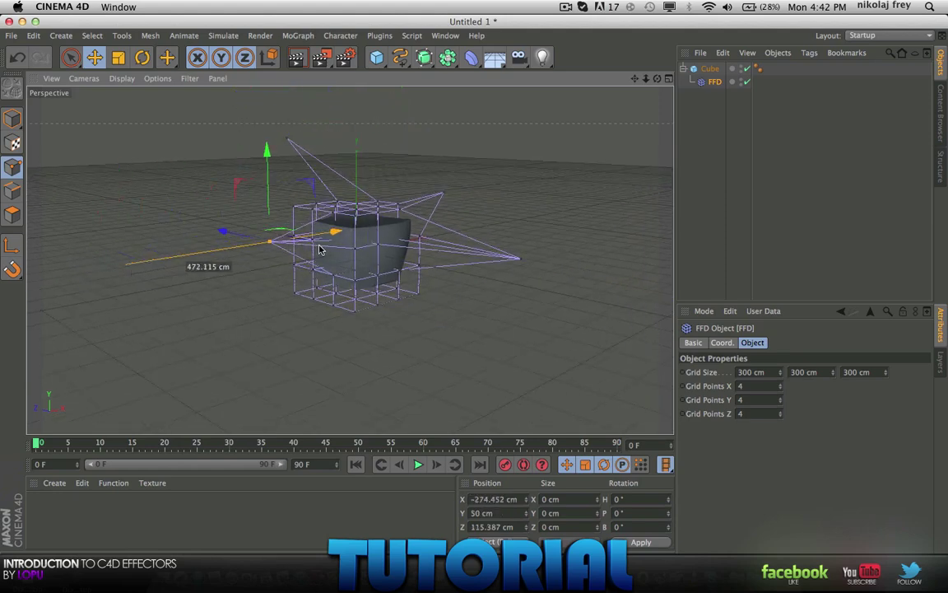
left_click_drag(265, 148, 264, 18)
Step: Raise the FFD's top edge point at X 50, Z -150 cm to about Y 411 cm
right_click_drag(311, 268, 342, 296, "alt")
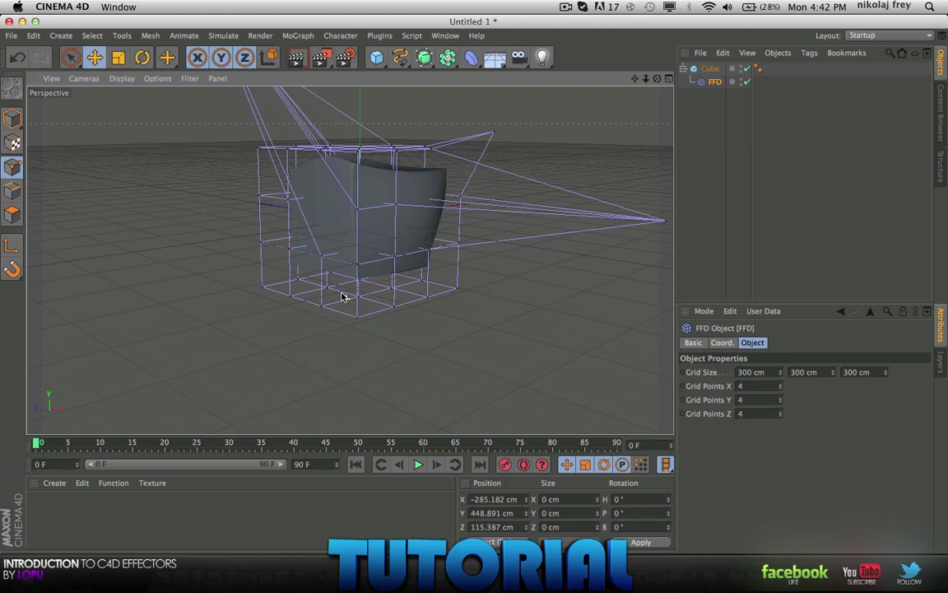
left_click_drag(380, 158, 235, 204, "alt")
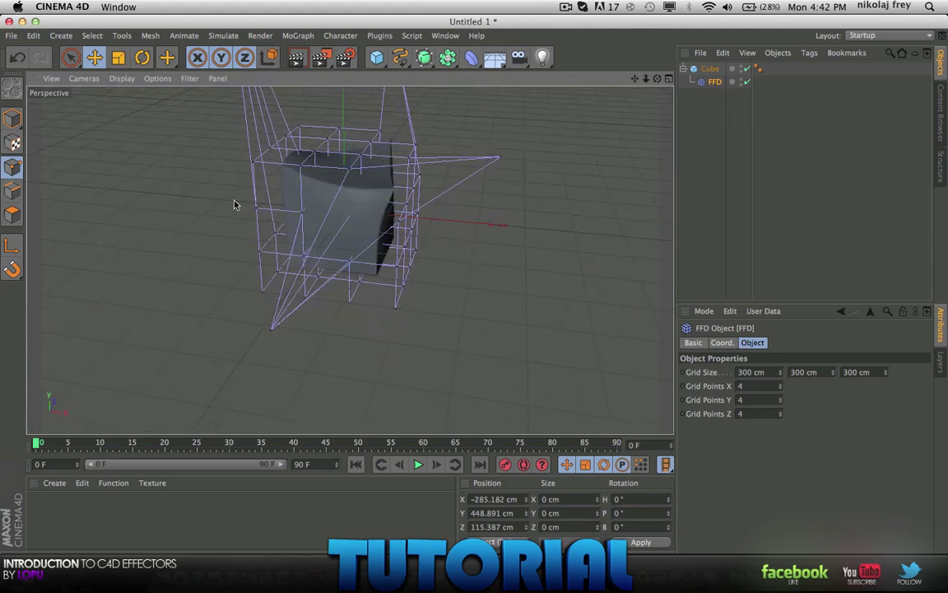
left_click(349, 170)
left_click_drag(351, 125, 351, 14)
Step: Pull another point on the FFD's upper edge out to about X 363, Y 179, Z -129 cm
left_click_drag(375, 268, 2, 255, "alt")
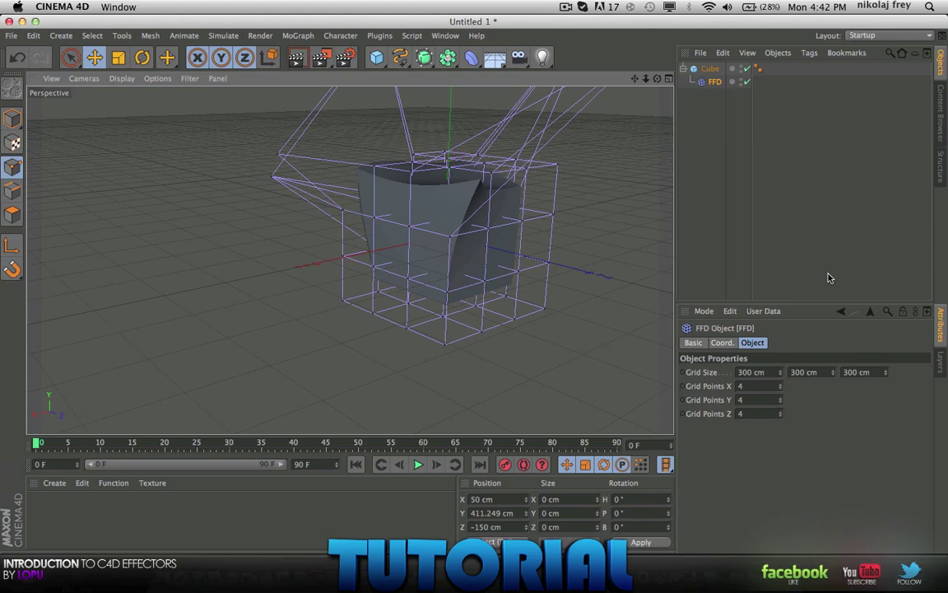
scroll(541, 177, "up", 5)
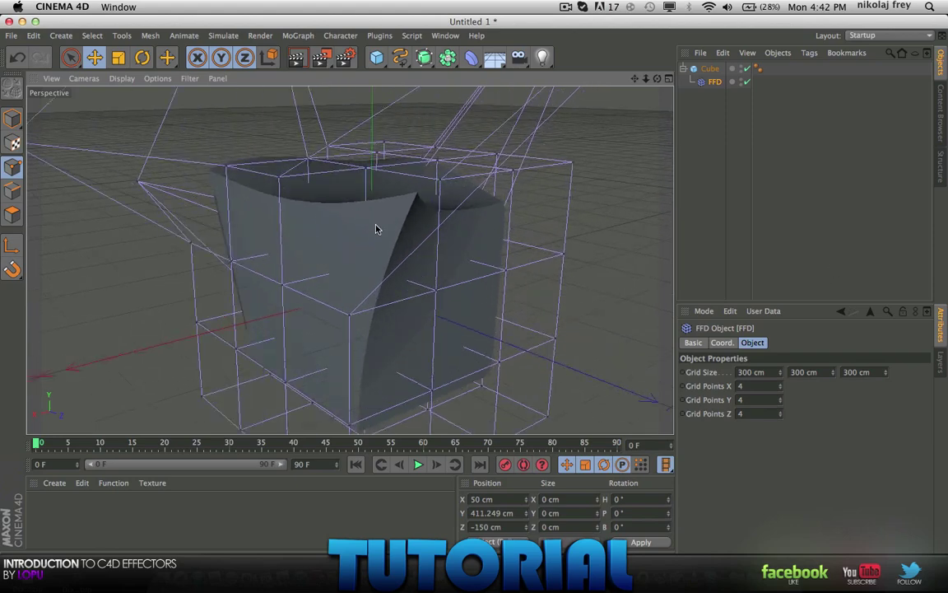
left_click(279, 178)
left_click_drag(279, 177, 3, 152)
Step: Move the FFD's vertical edge point at X -150, Y 50, Z 150 cm to about X -285, Y -5, Z 295 cm
scroll(411, 188, "up", 4)
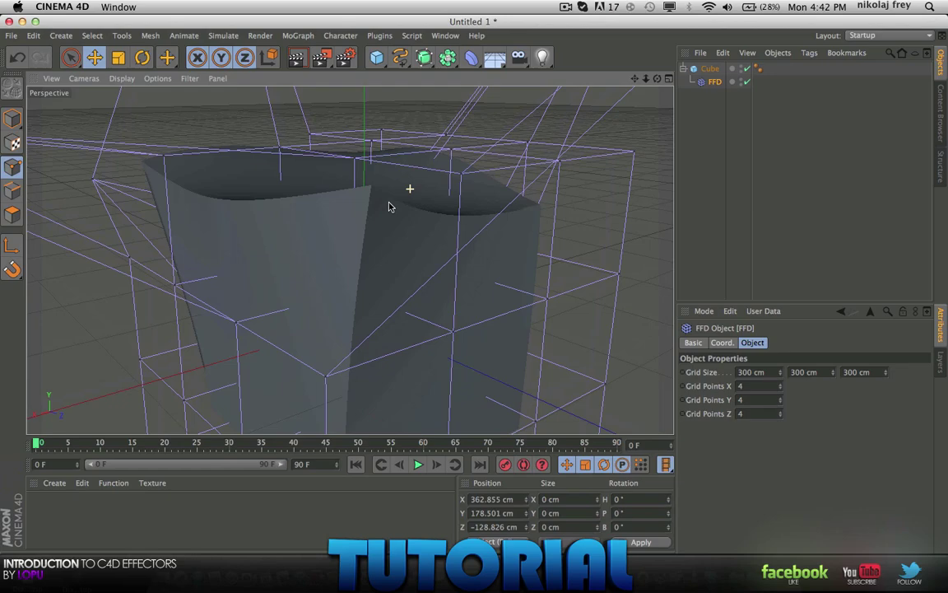
left_click_drag(367, 183, 639, 294, "alt")
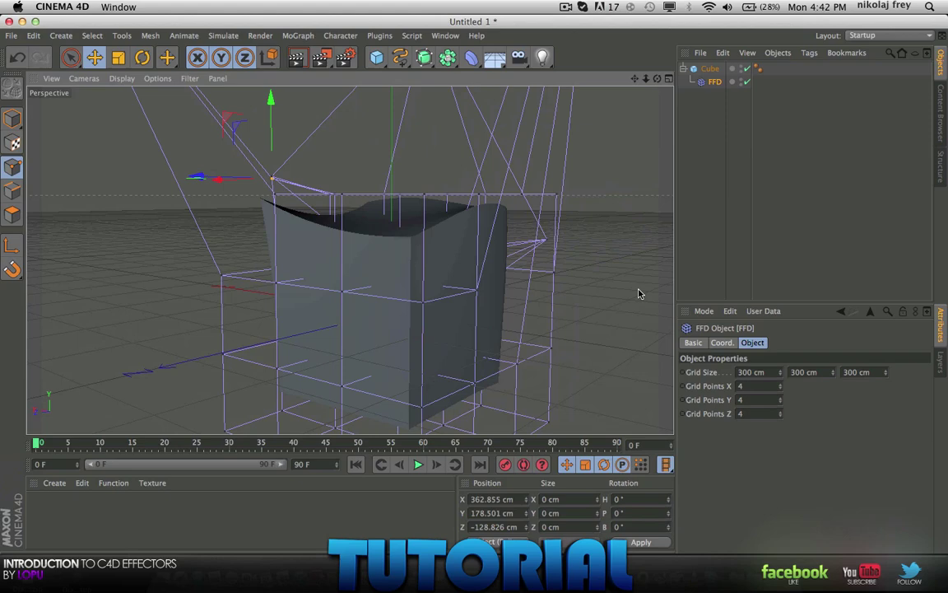
left_click(424, 306)
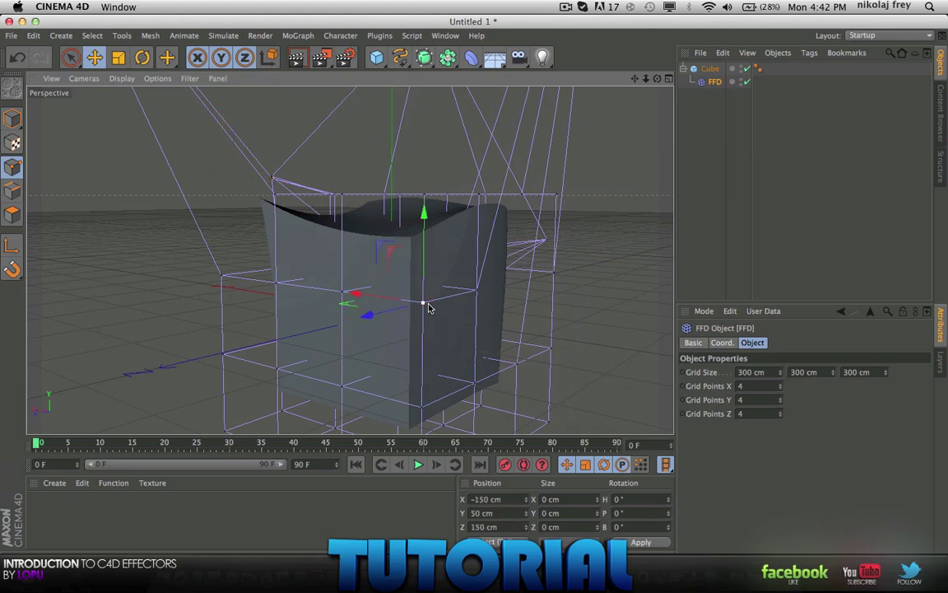
left_click_drag(420, 306, 367, 337)
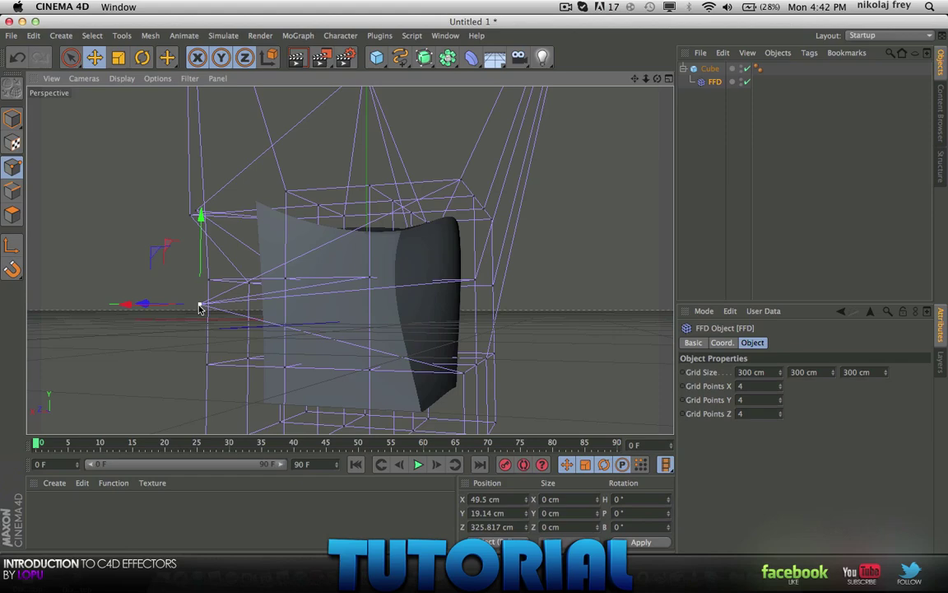
left_click_drag(198, 308, 555, 354)
left_click_drag(554, 355, 695, 414, "alt")
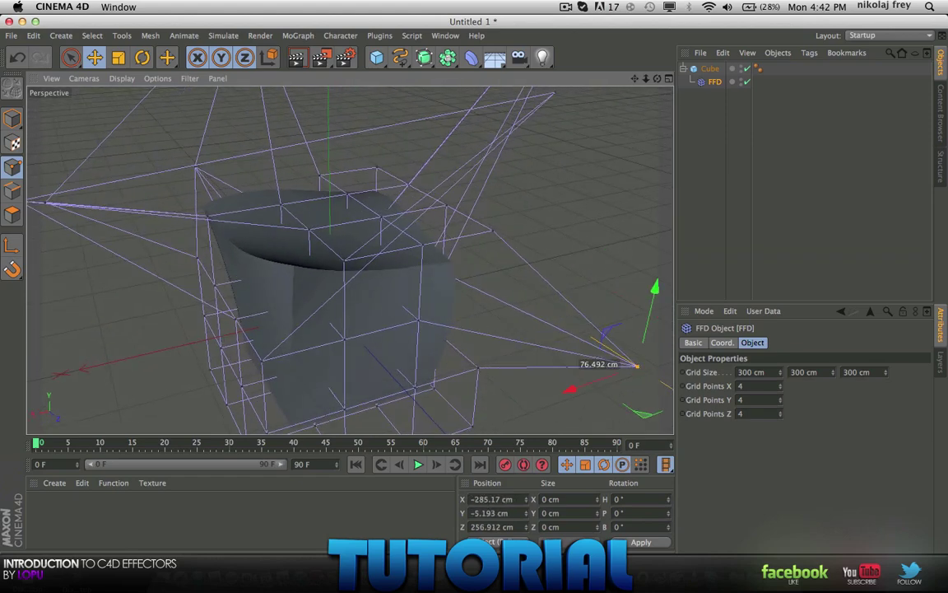
left_click_drag(637, 365, 643, 371)
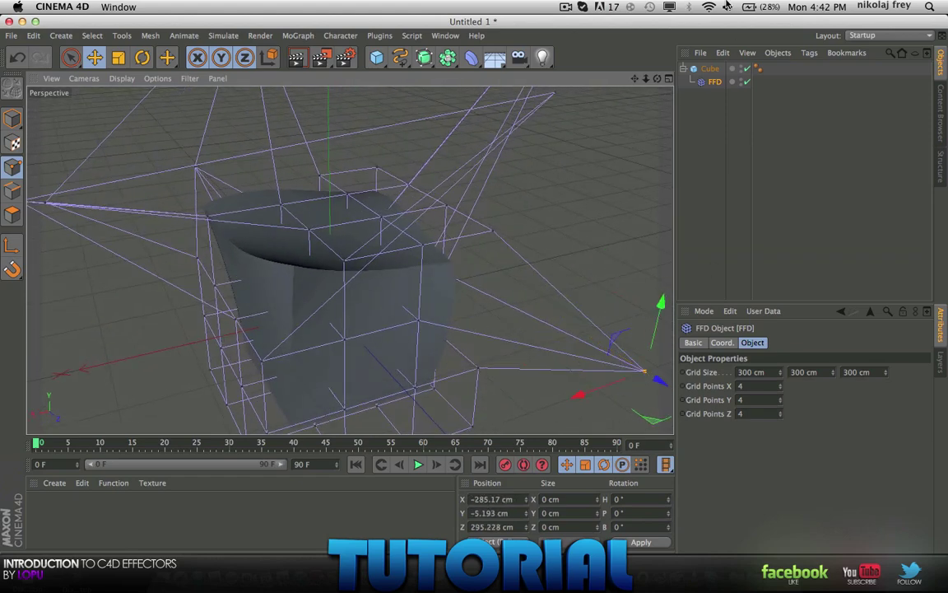
left_click(722, 343)
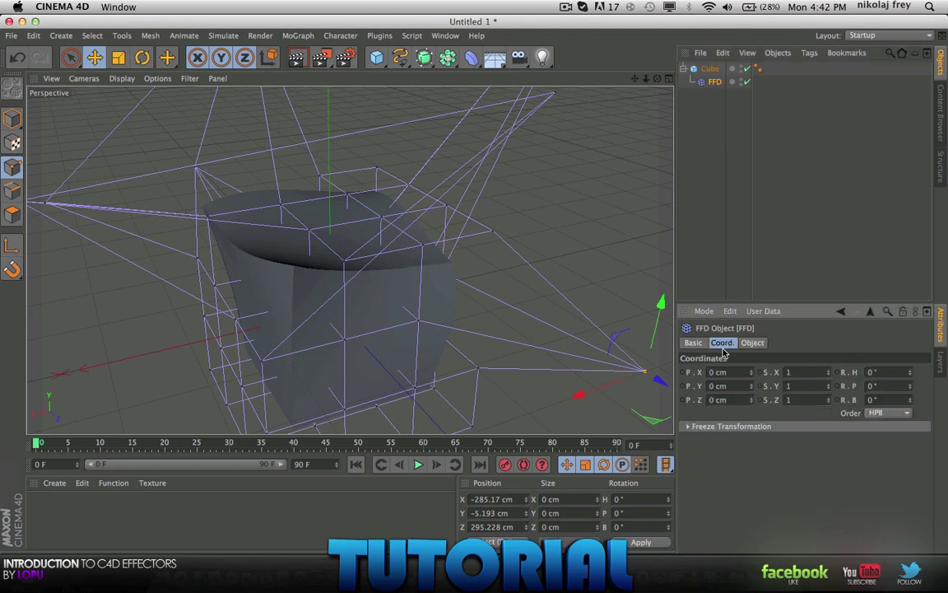
left_click(694, 343)
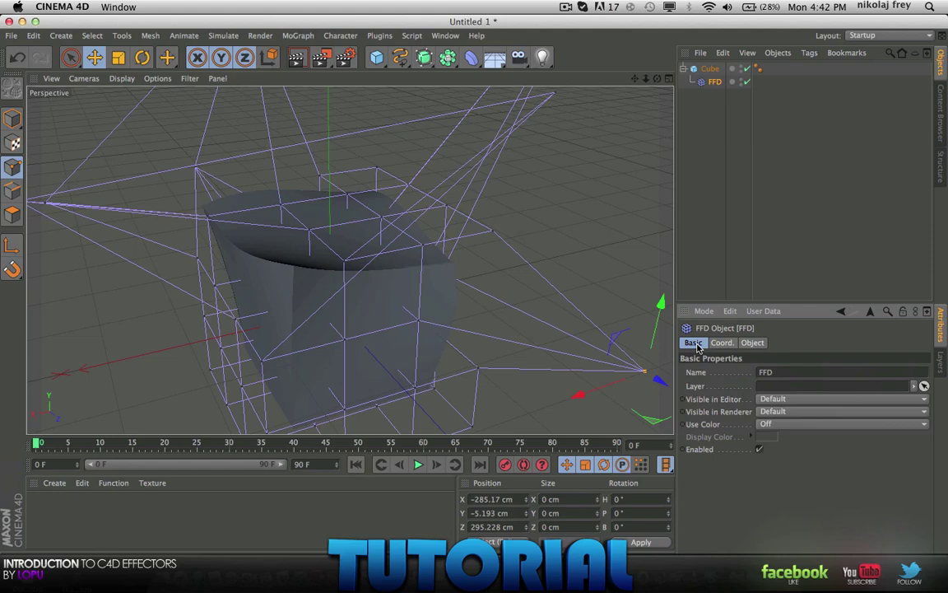
left_click(720, 343)
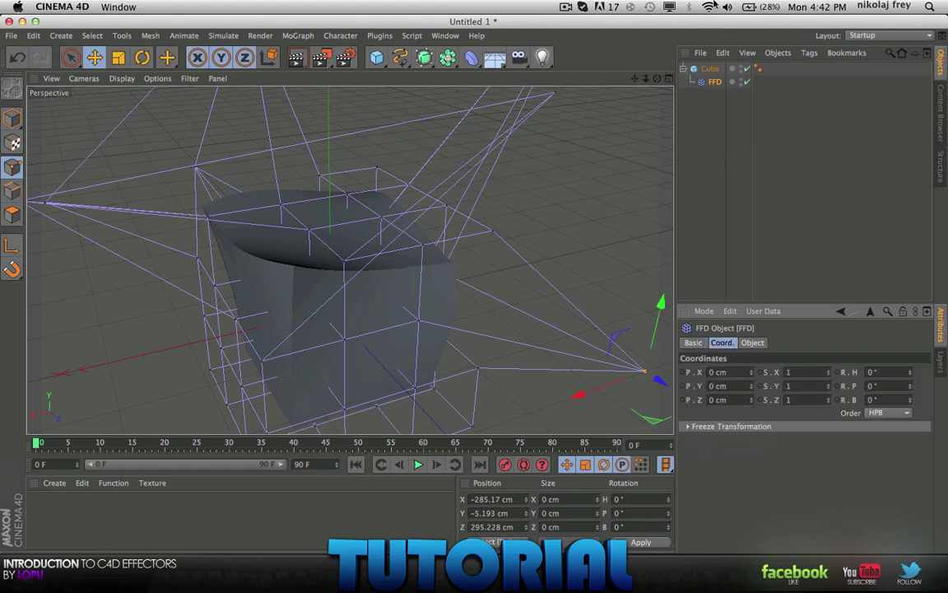
Step: Delete the cube together with its FFD and add a sphere to the empty scene
left_click(711, 69)
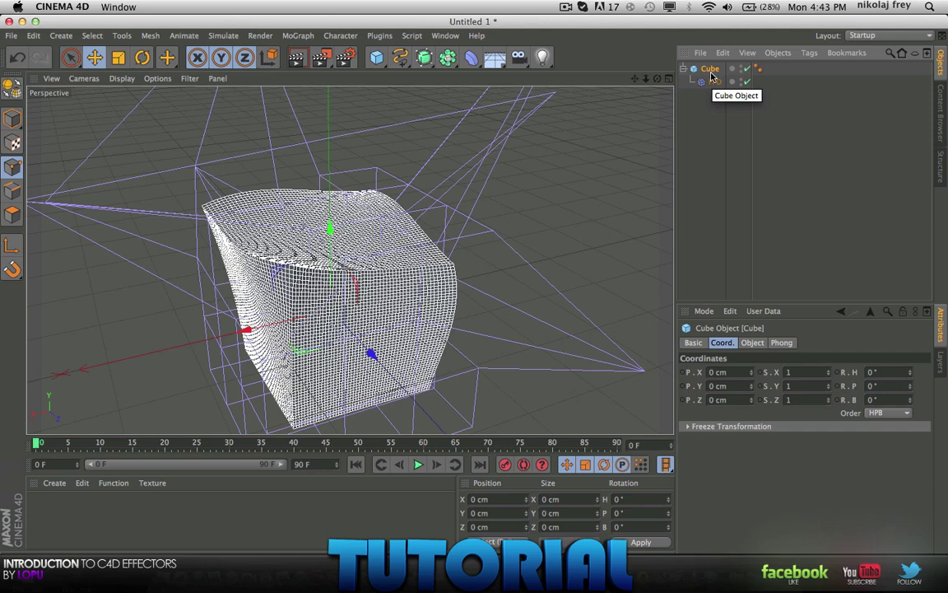
key("Delete")
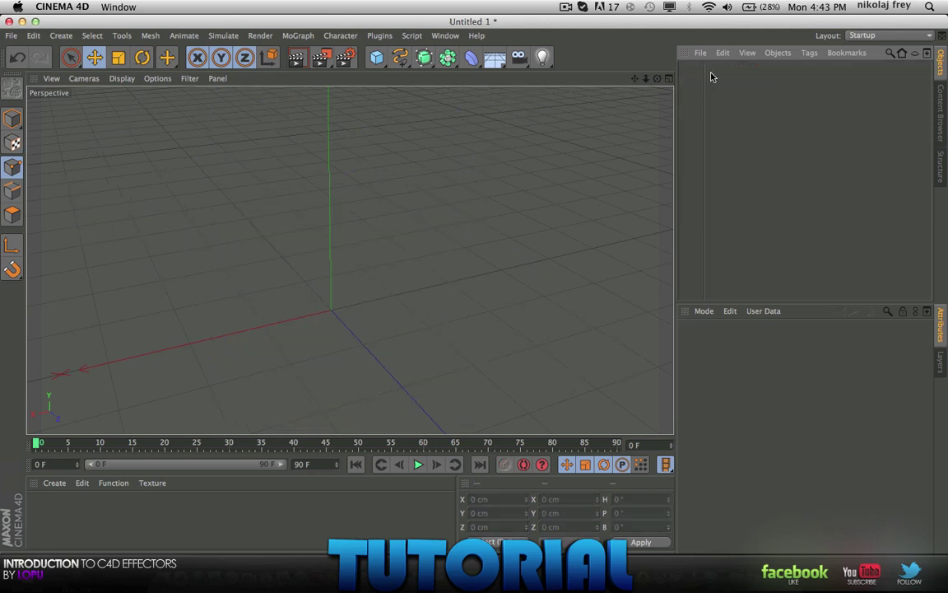
left_click(385, 64)
left_click(646, 97)
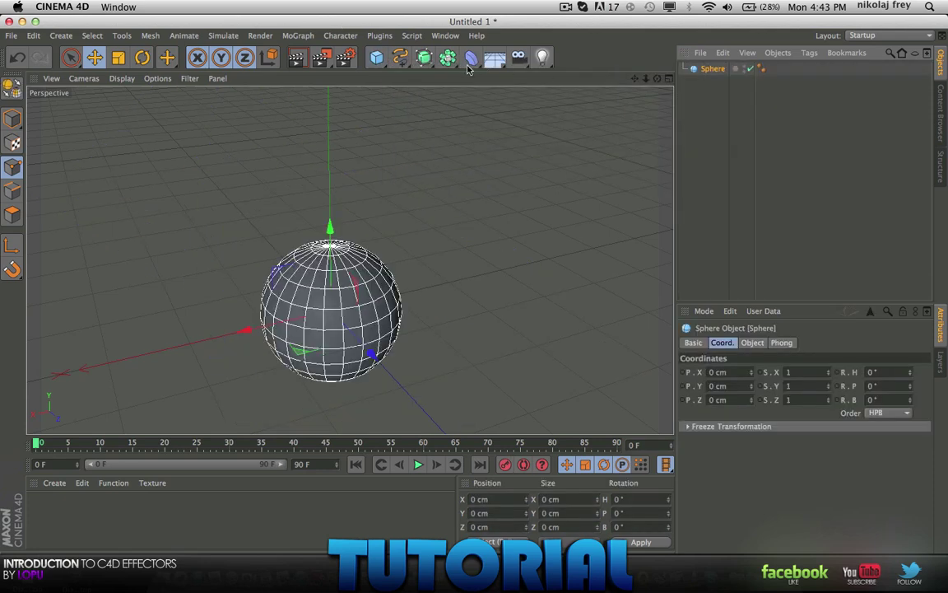
Step: Add an FFD deformer and make it a child of the sphere
left_click(471, 57)
left_click(627, 97)
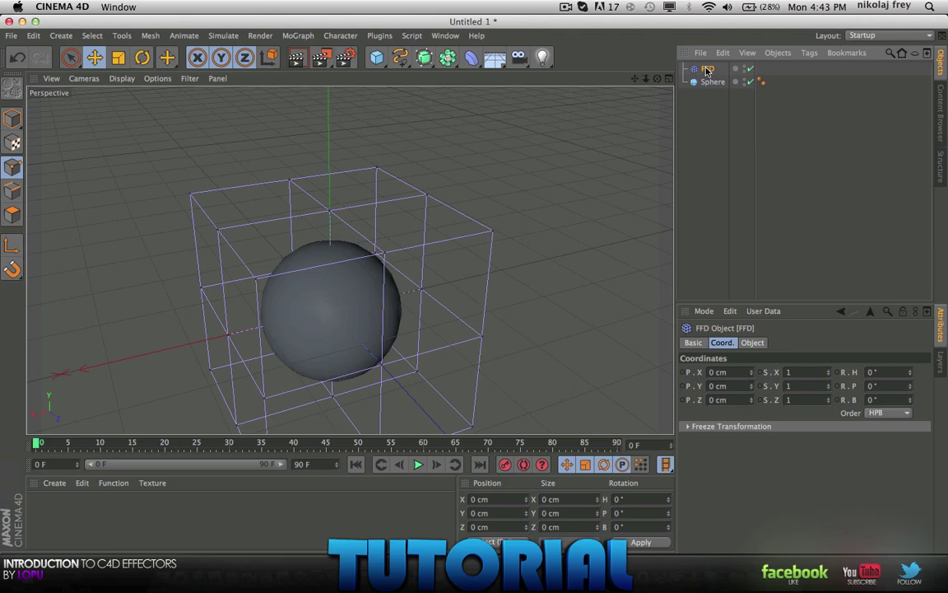
left_click_drag(706, 72, 713, 83)
Step: Set the sphere's segments to 100
left_click(711, 71)
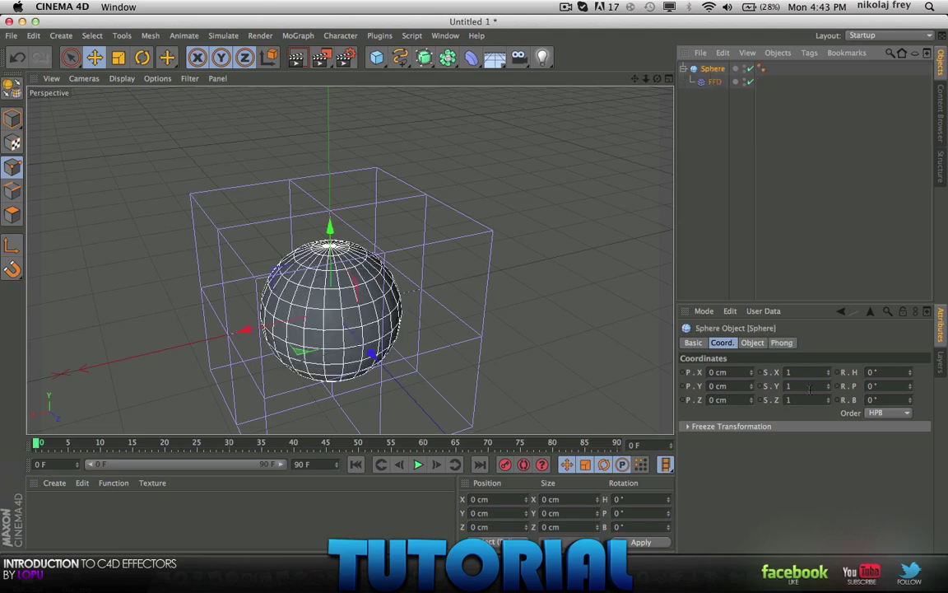
left_click(752, 343)
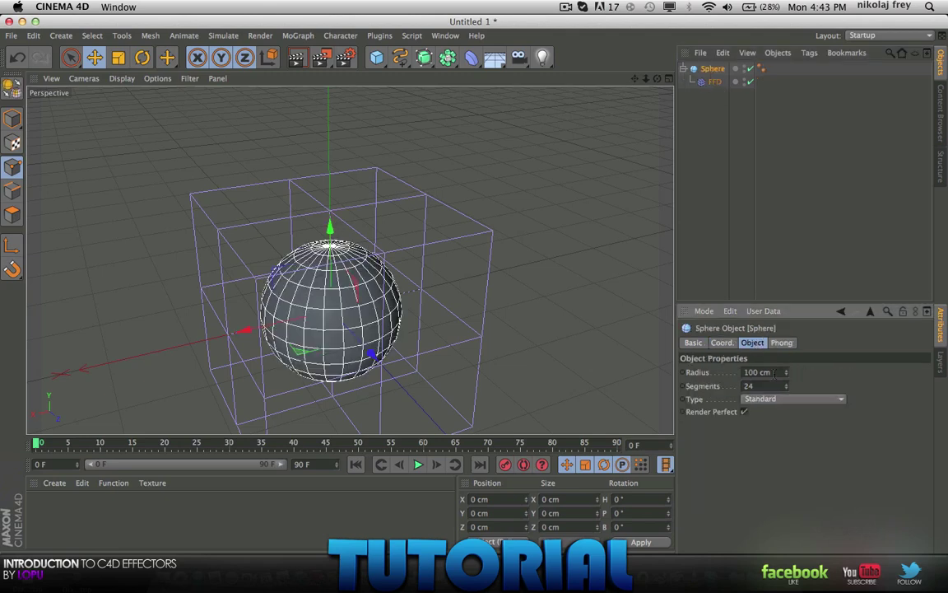
double_click(749, 386)
type("100")
key("Return")
Step: Set the sphere's FFD grid points to 5 in X, Y and Z
left_click(715, 82)
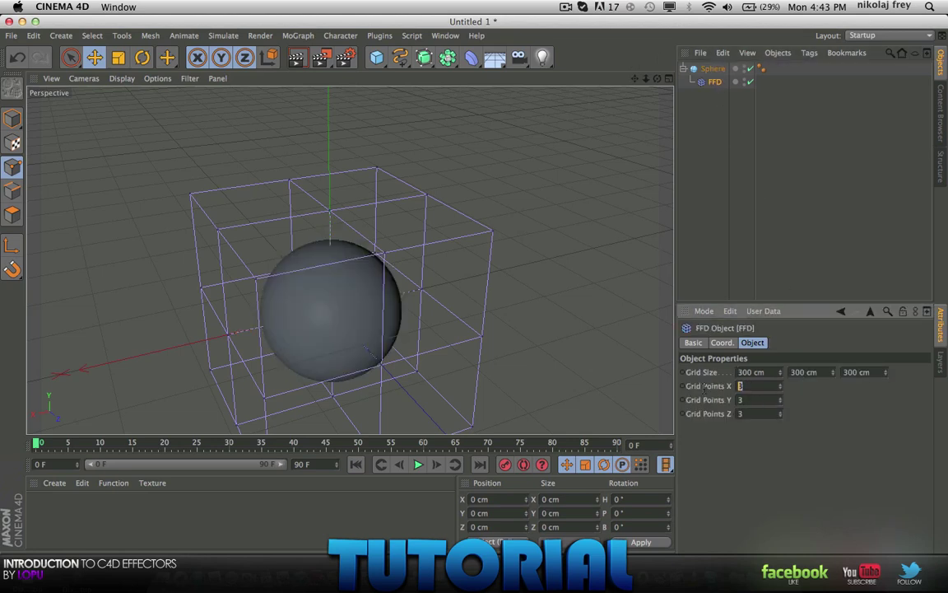
type("5")
key("Tab")
type("5")
key("Tab")
type("5")
key("Return")
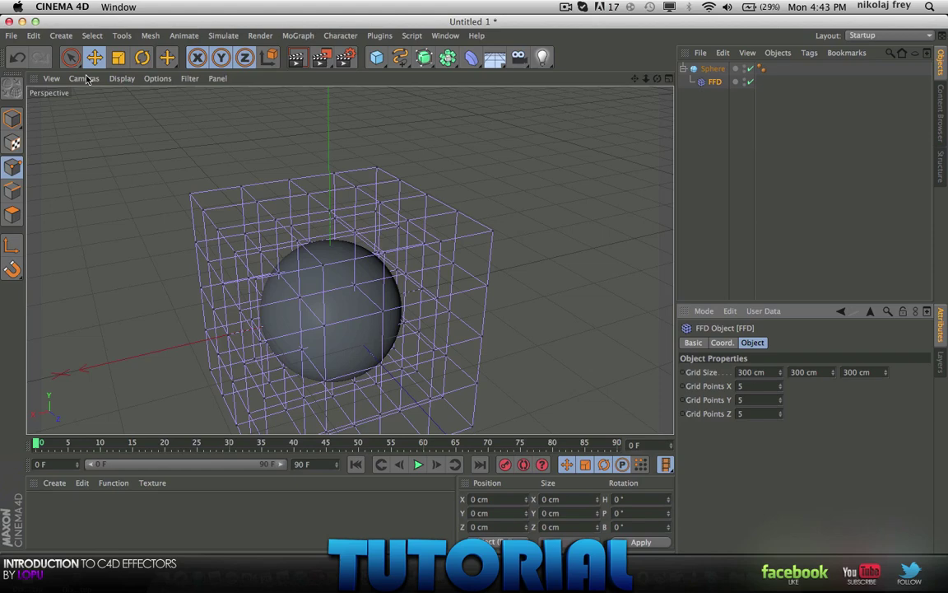
Step: Pull an upper FFD point outward and move the point at X 75, Y 75, Z 150 cm to about Z 573 cm
left_click(217, 233)
left_click_drag(160, 220, 17, 268)
scroll(455, 288, "down", 3)
scroll(381, 328, "up", 4)
left_click_drag(373, 316, 485, 190, "alt")
left_click(414, 257)
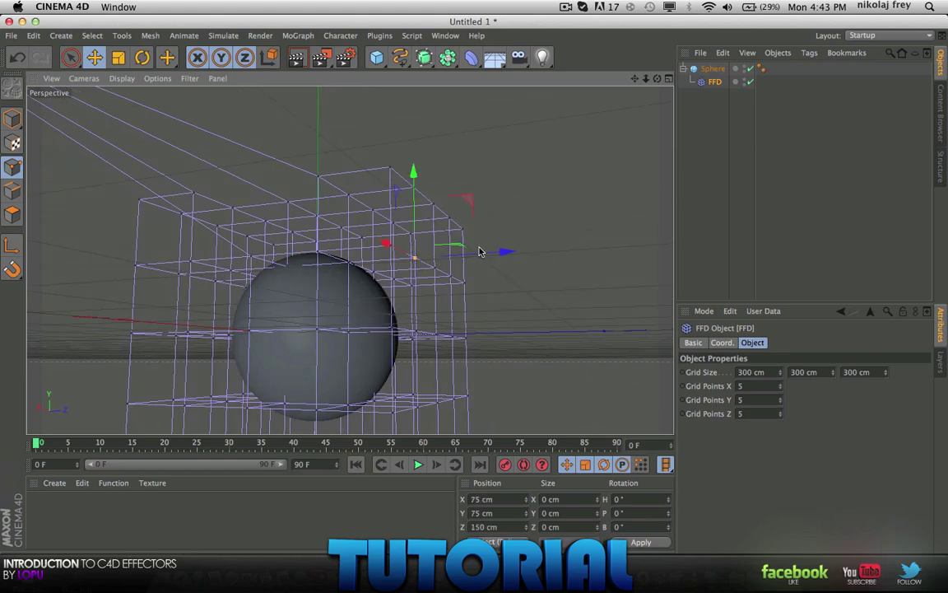
left_click_drag(480, 251, 905, 255)
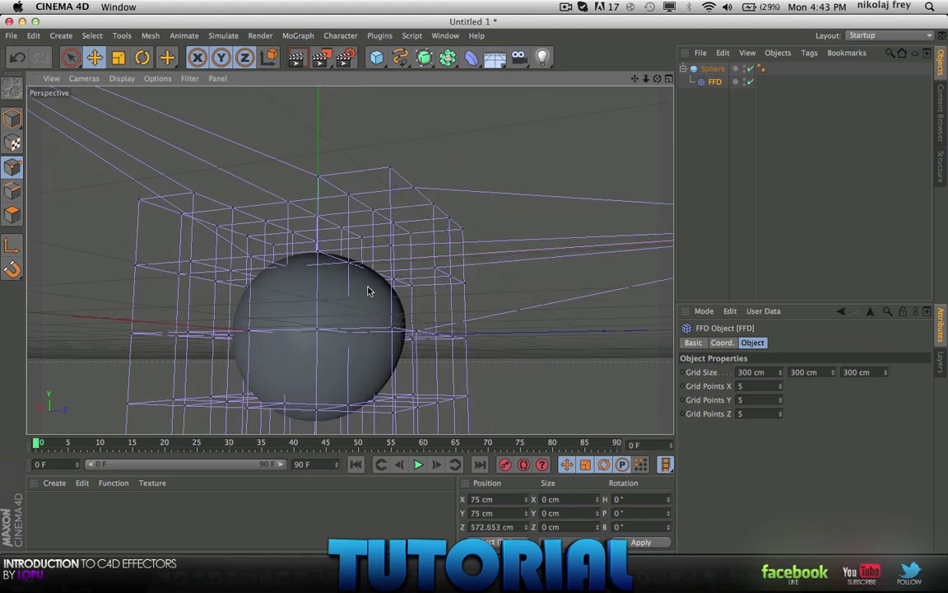
Step: Reduce the sphere's segments to 15
left_click(713, 68)
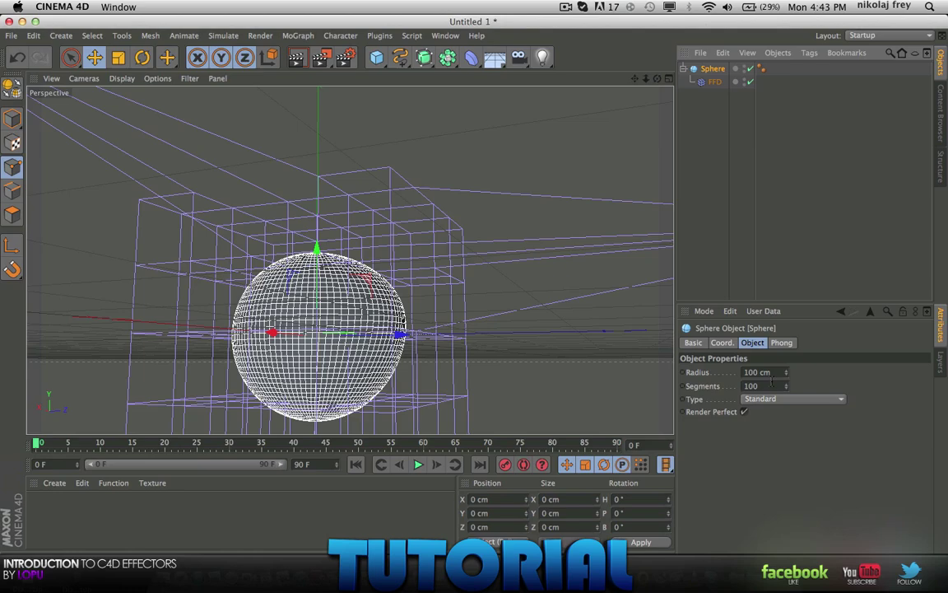
left_click_drag(771, 383, 718, 380)
type("15")
key("Return")
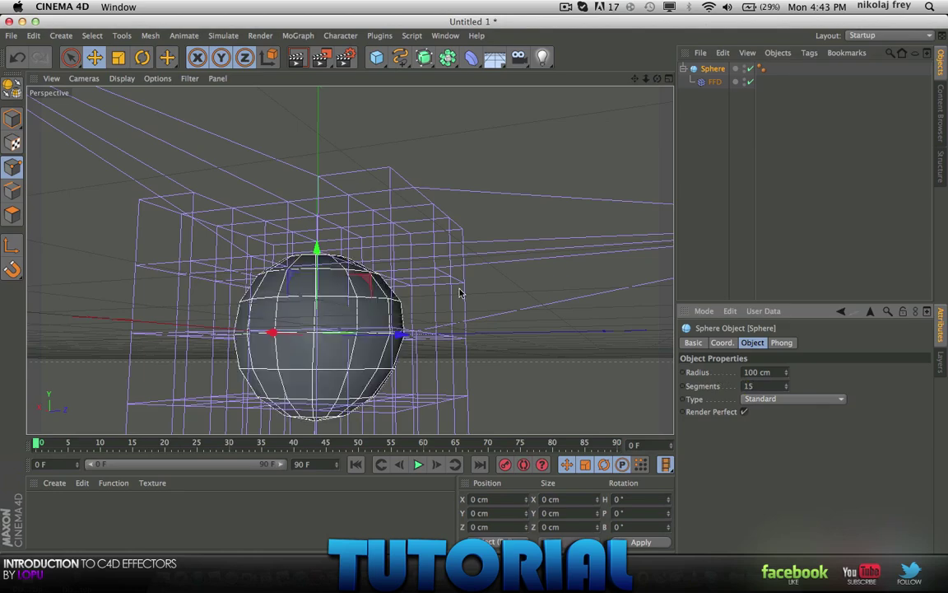
Step: Select the FFD and examine the whole low-segment sphere with its pulled-out control points
left_click(711, 144)
left_click(714, 82)
left_click_drag(411, 362, 332, 338, "alt")
right_click_drag(333, 338, 256, 298, "alt")
middle_click_drag(260, 326, 362, 274, "alt")
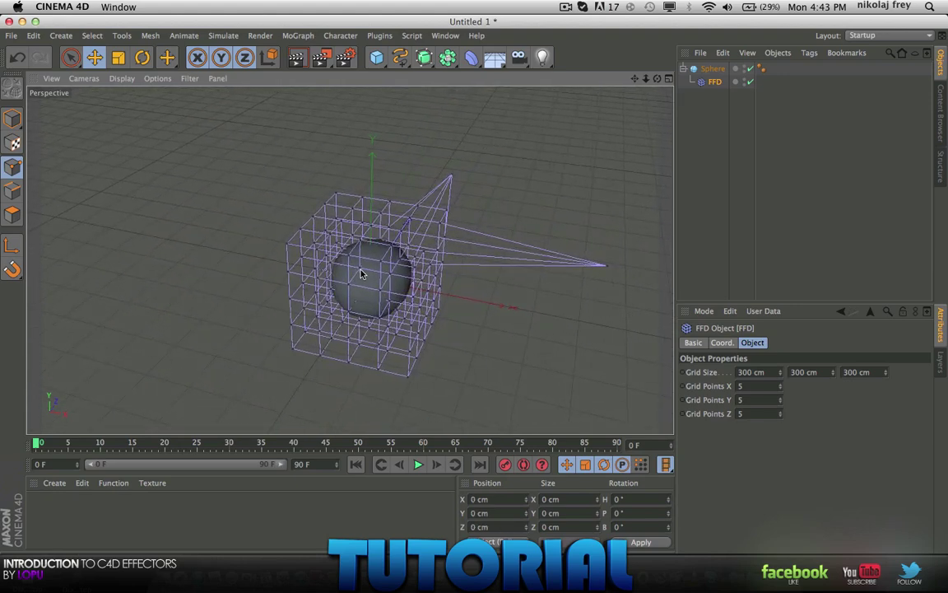